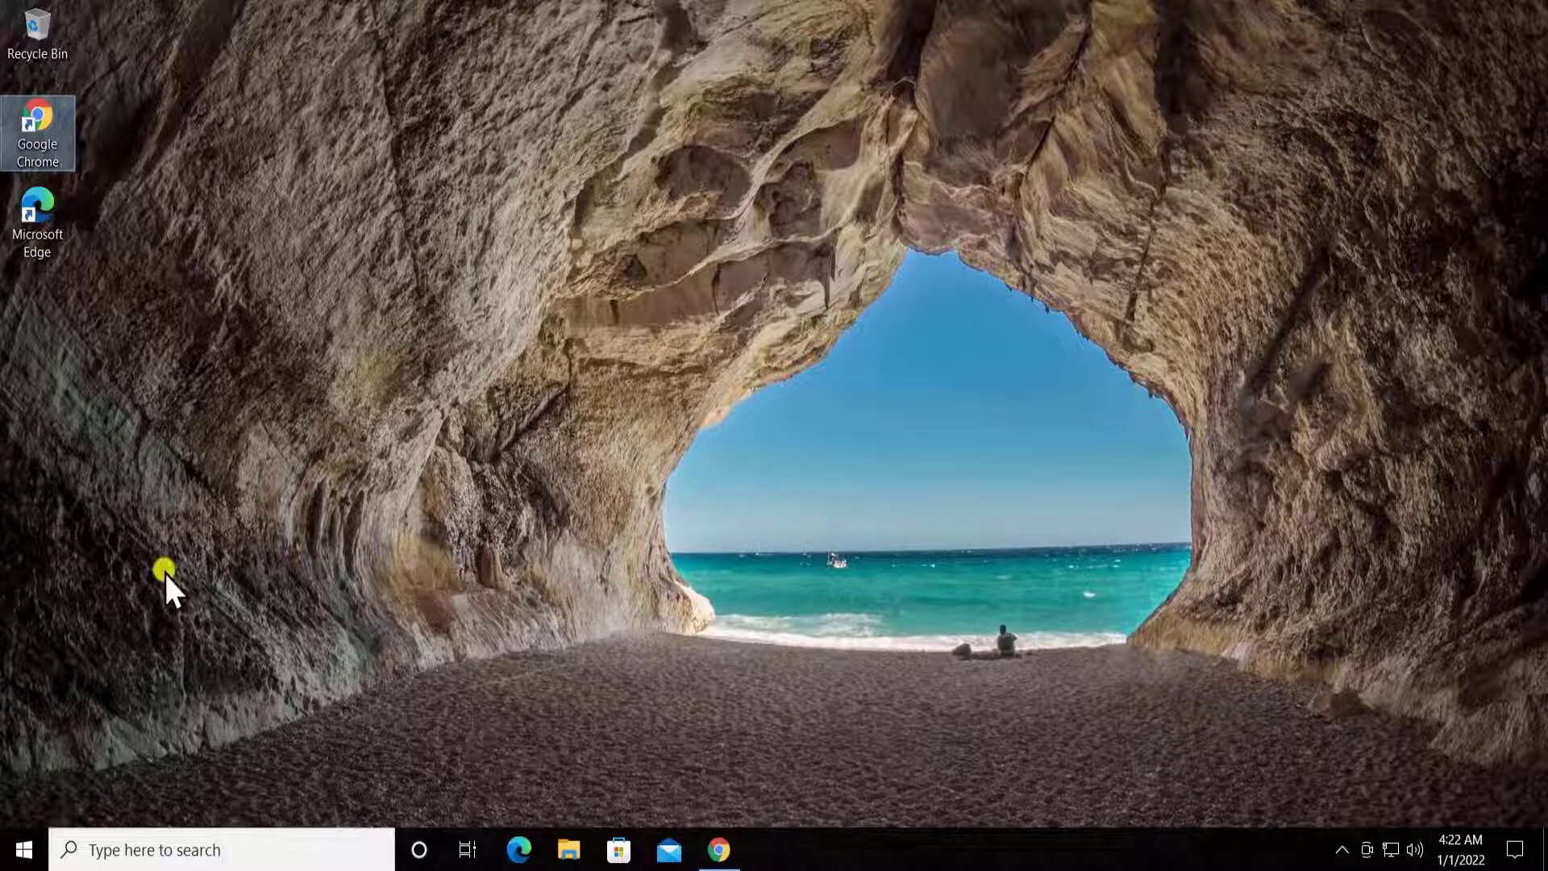
Launch Windows Settings from the Start menu and open the Devices section
left_click(18, 853)
mouse_move(23, 746)
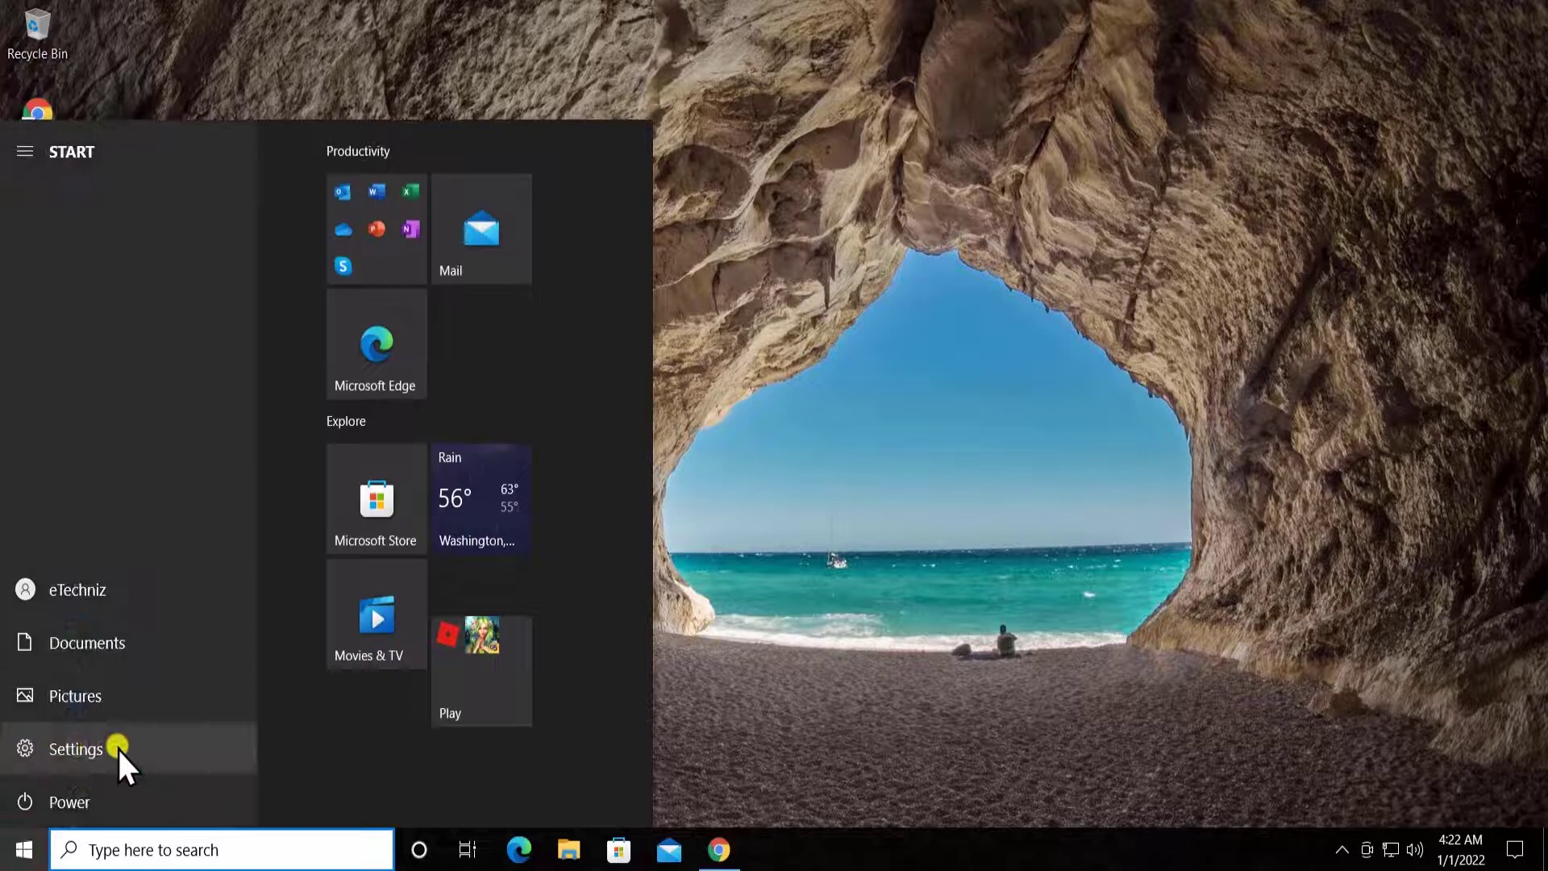
left_click(203, 744)
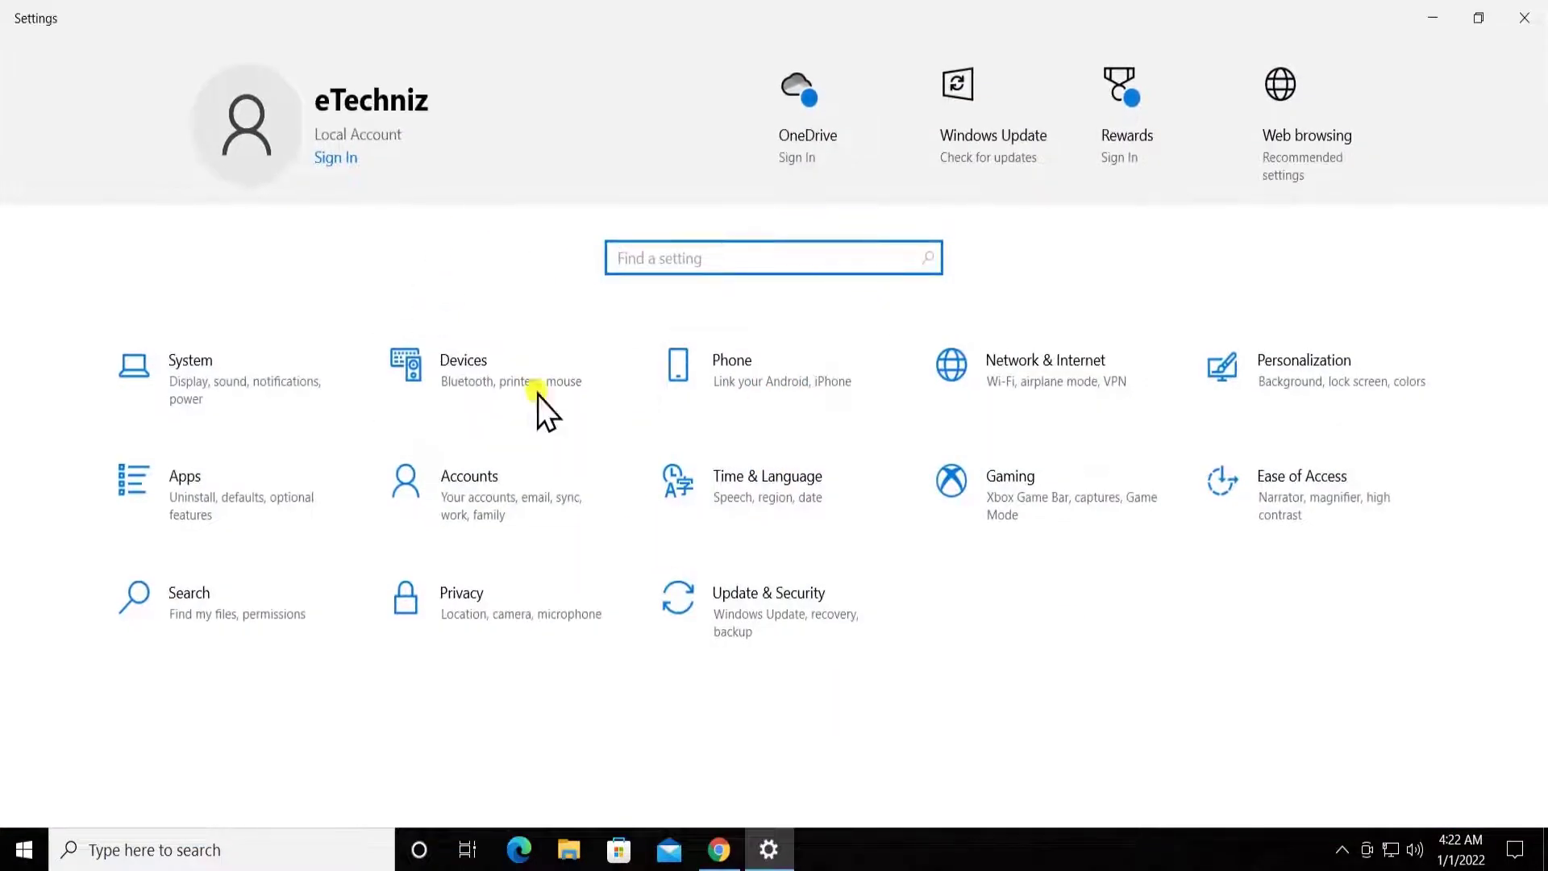
left_click(462, 378)
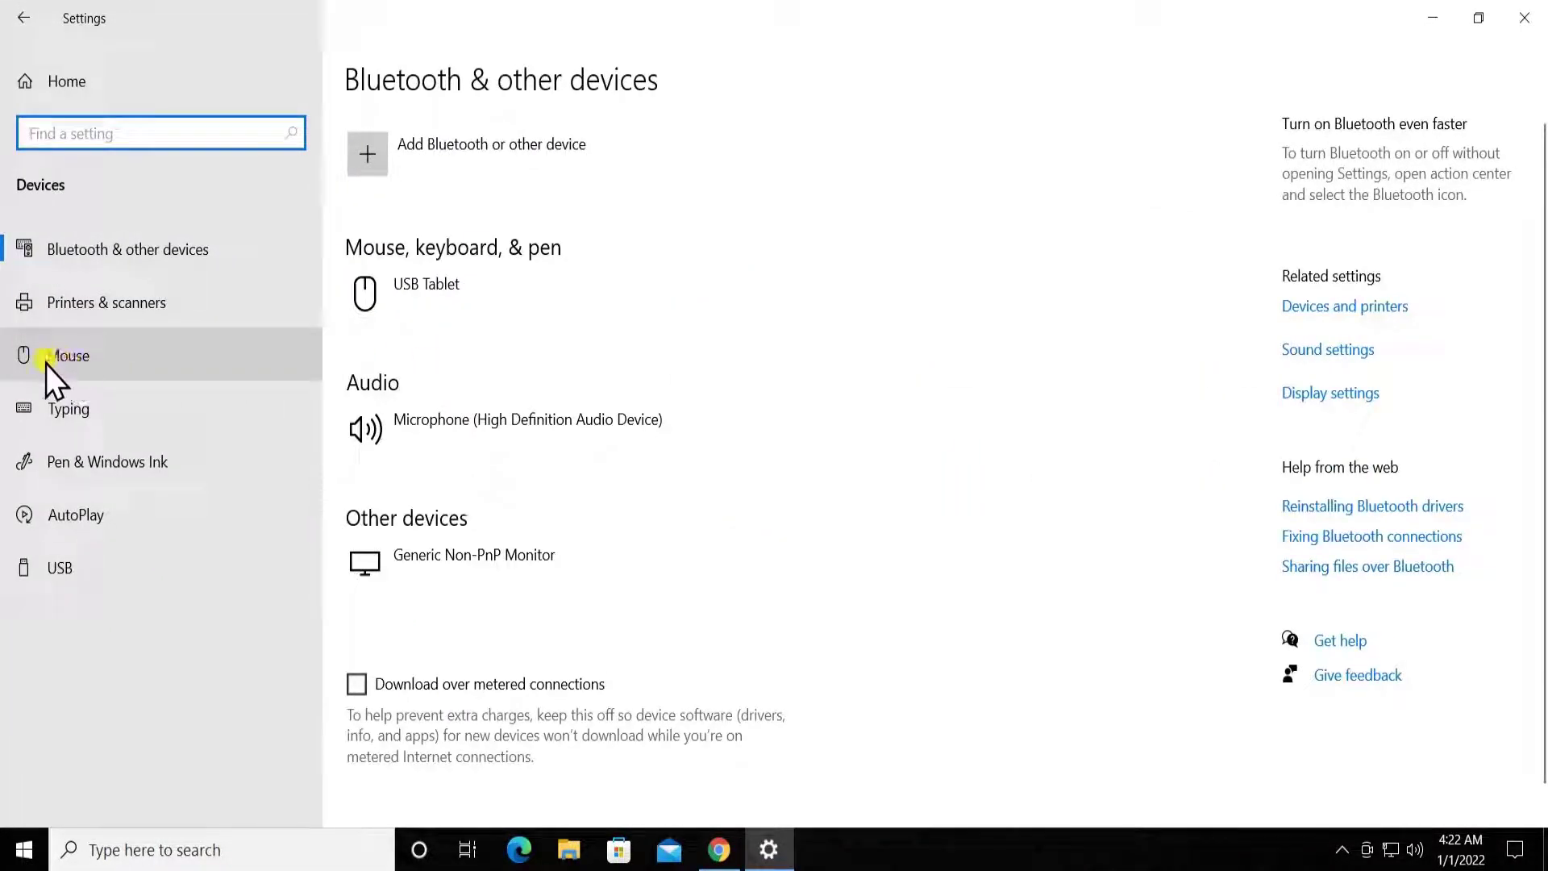
left_click(173, 360)
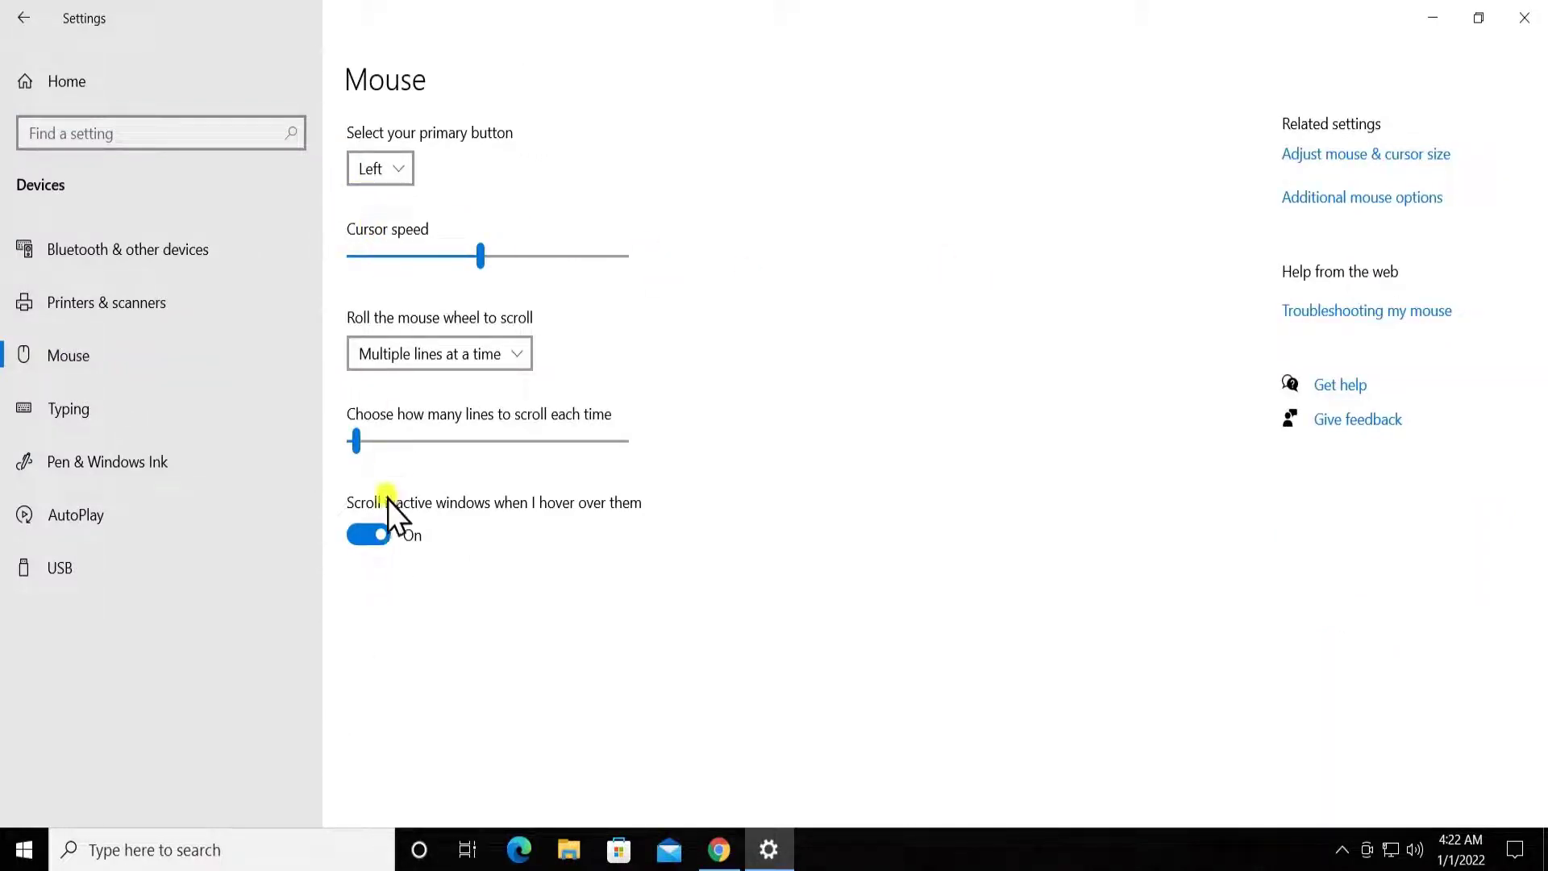
left_click(1424, 155)
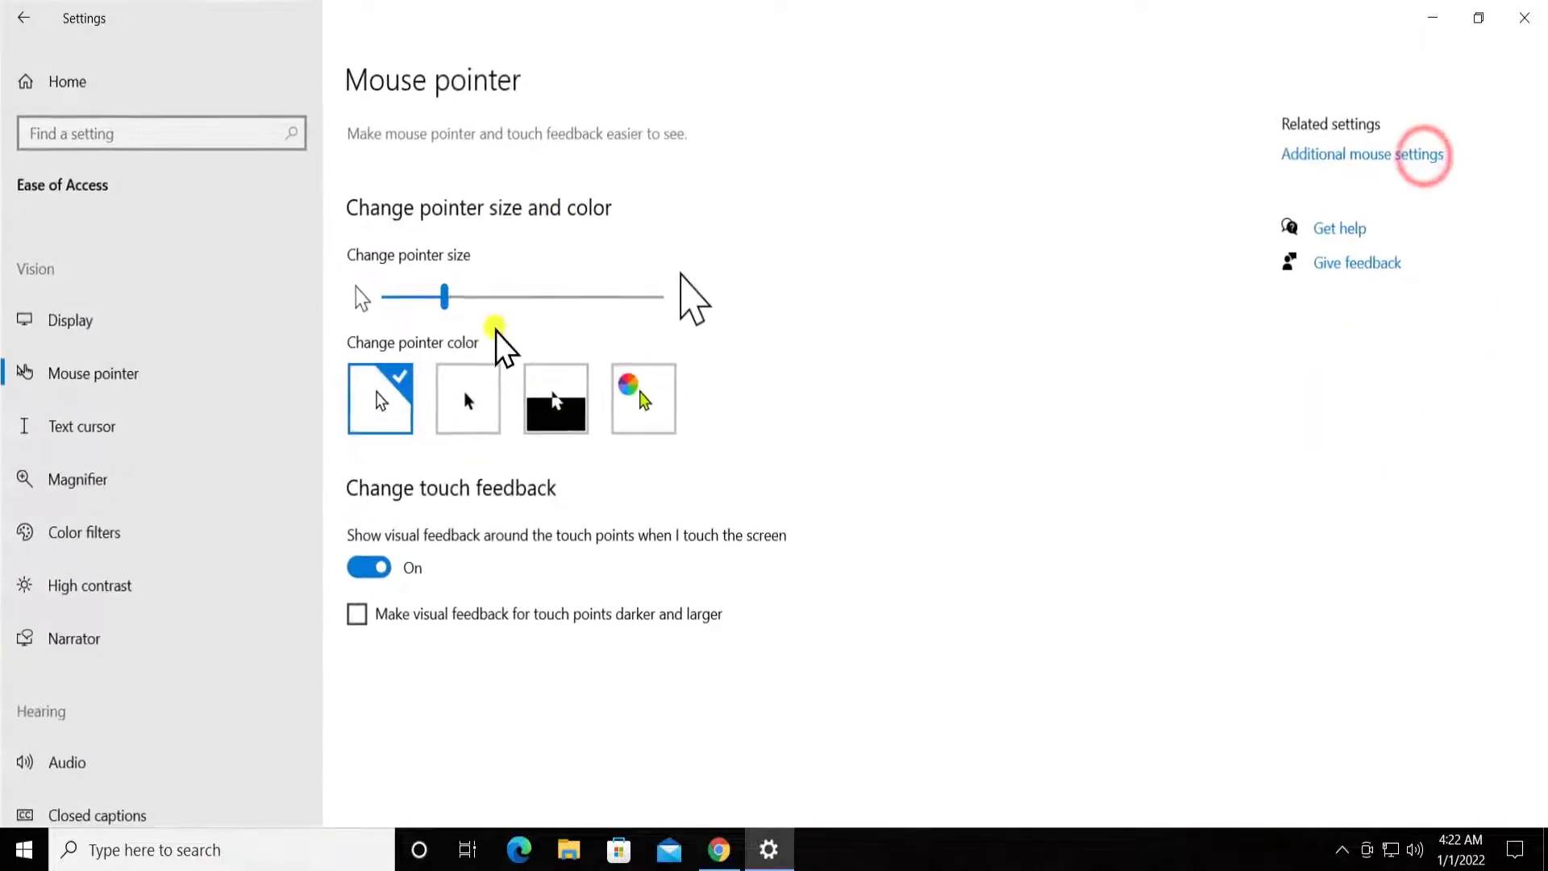
mouse_move(448, 300)
left_mouse_down()
mouse_move(576, 300)
mouse_move(444, 298)
left_mouse_up()
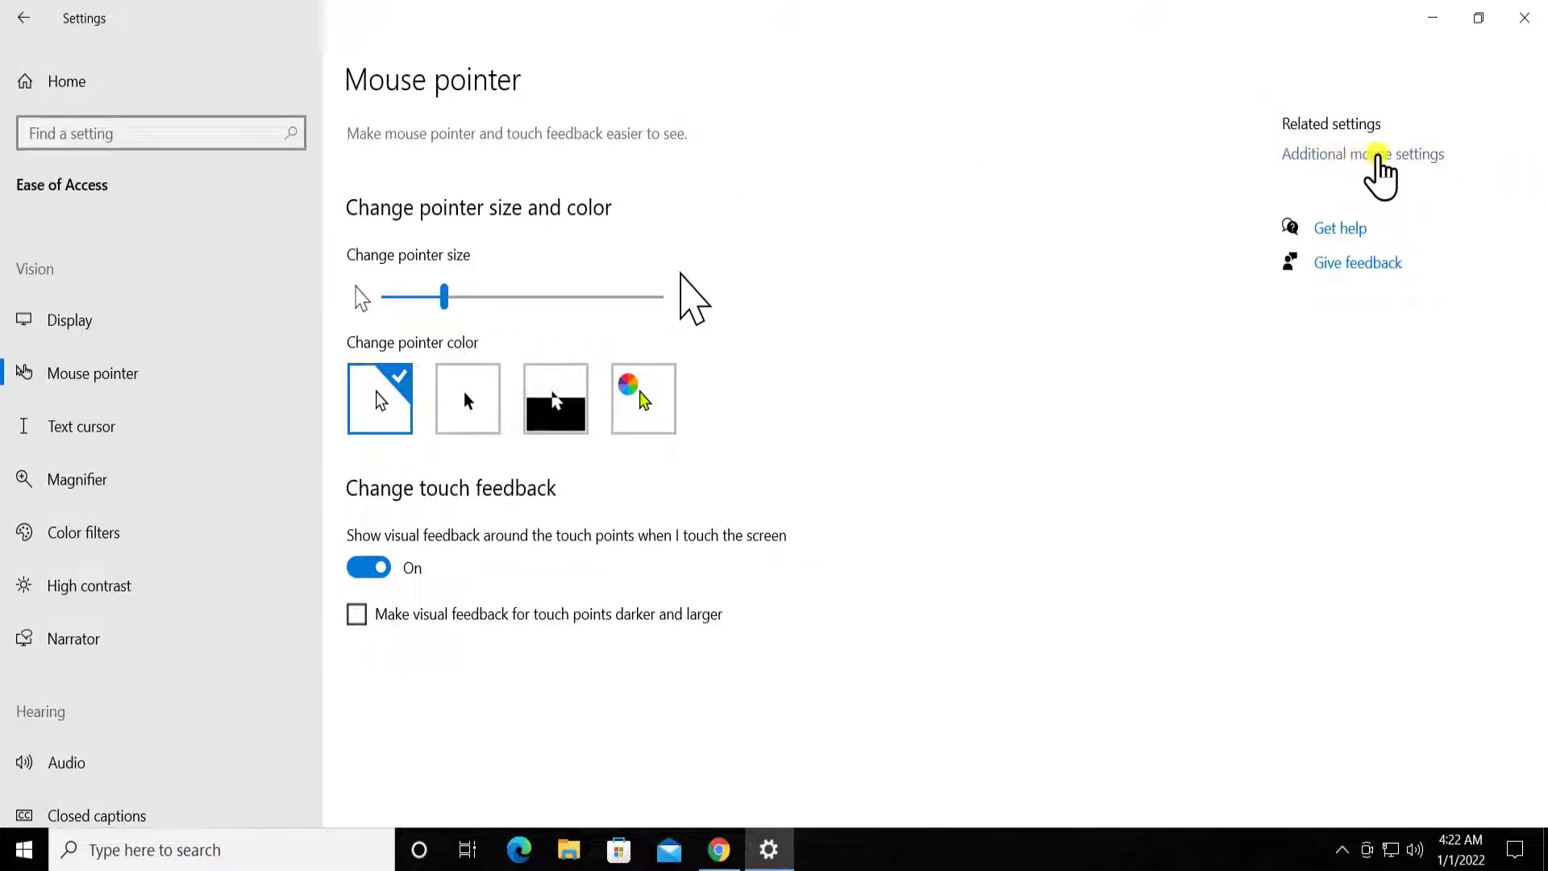
left_click(1374, 154)
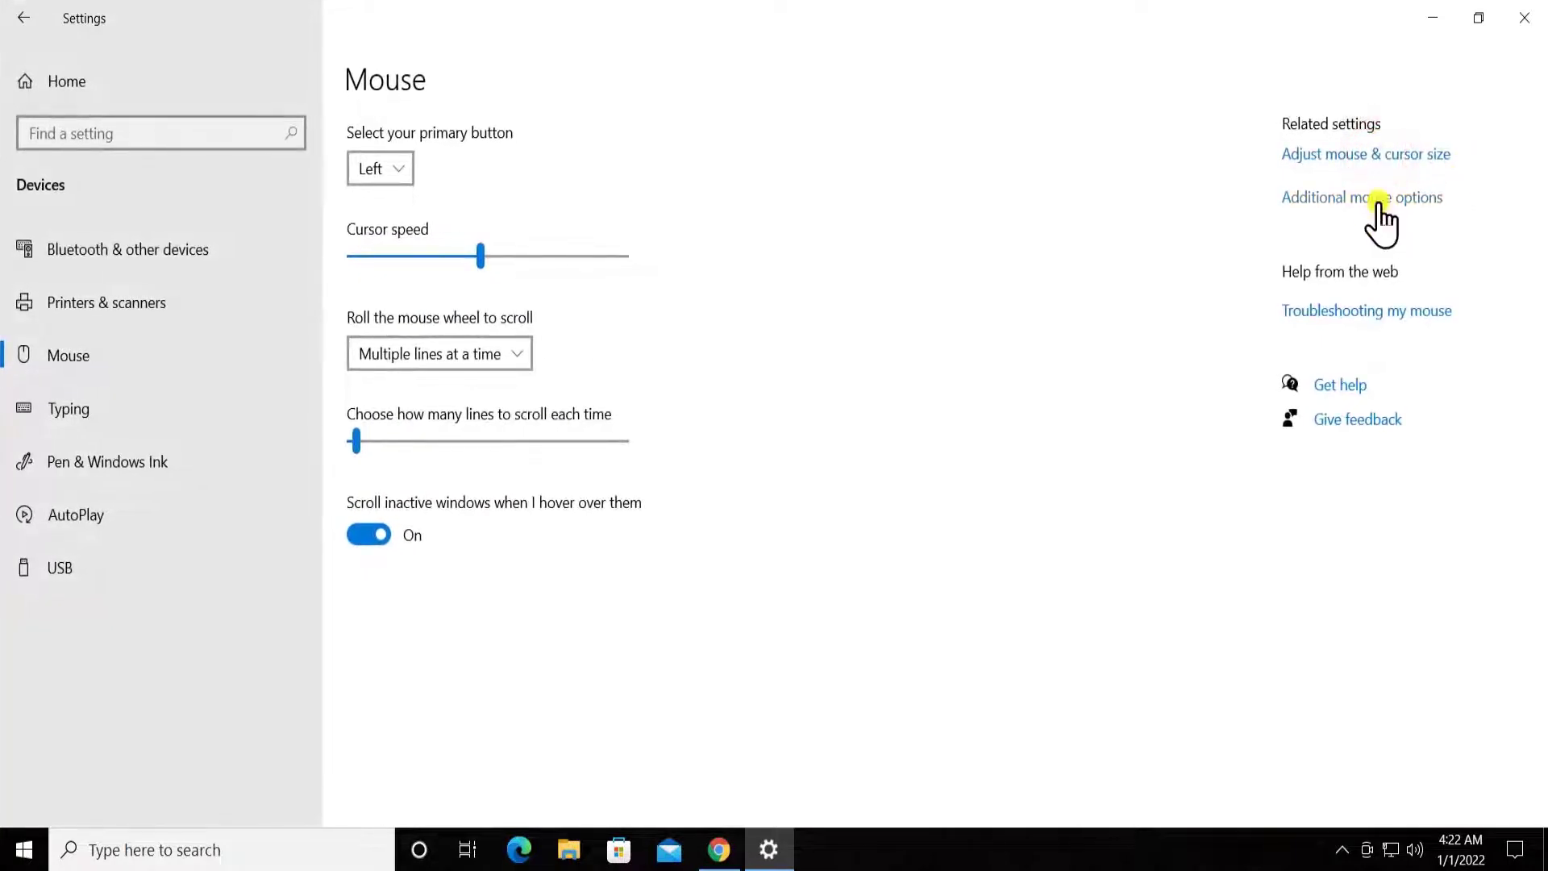
Open the classic Mouse Properties window, close Settings, and centre the dialog on screen
left_click(1421, 200)
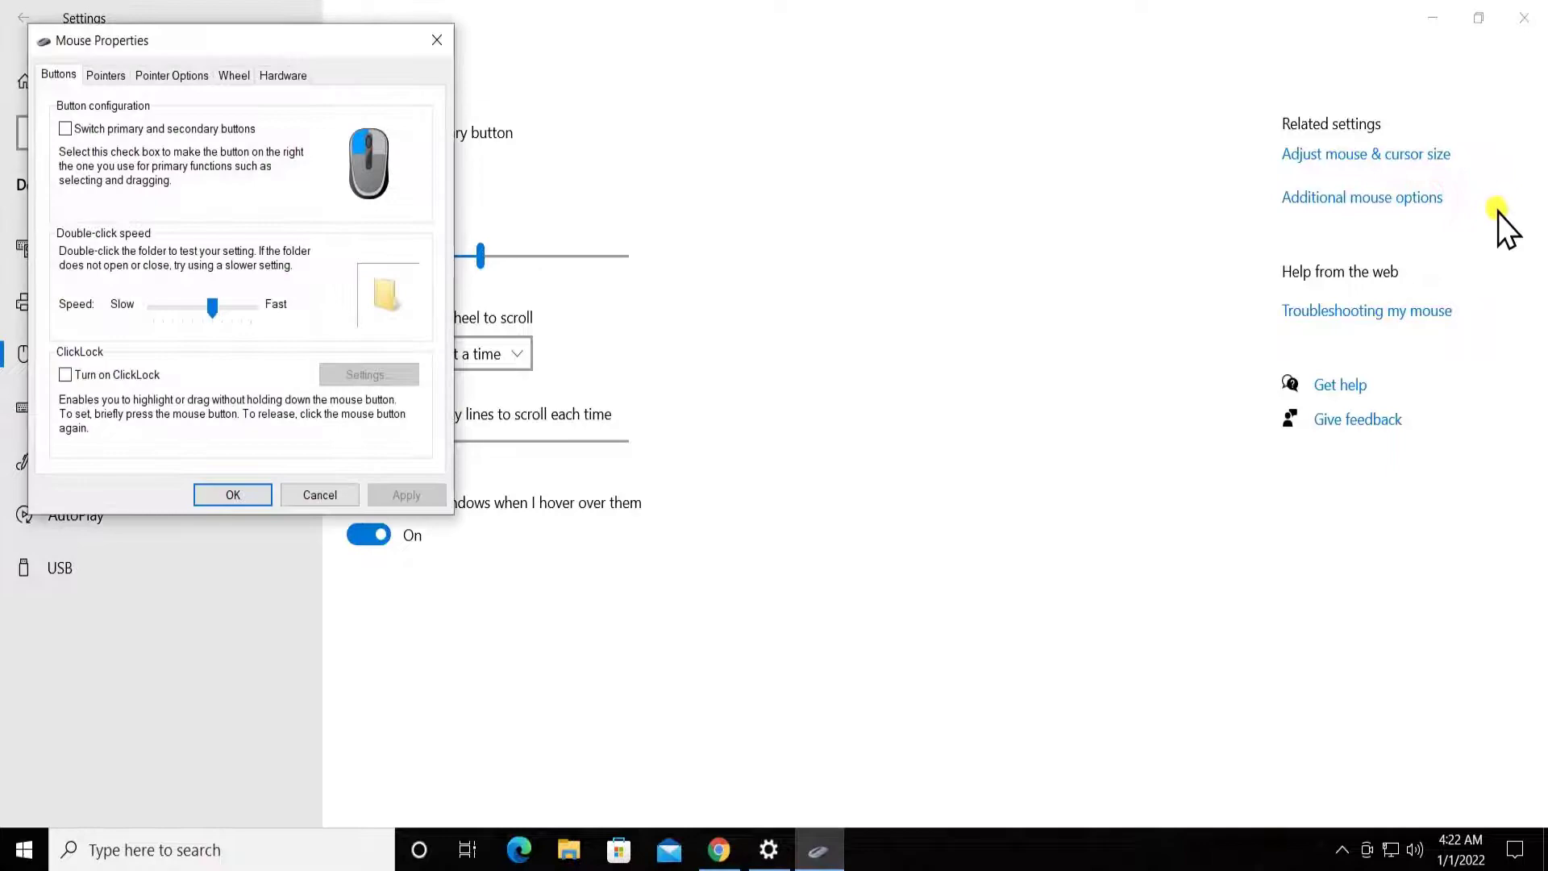
left_click(1524, 18)
left_click_drag(168, 45, 646, 98)
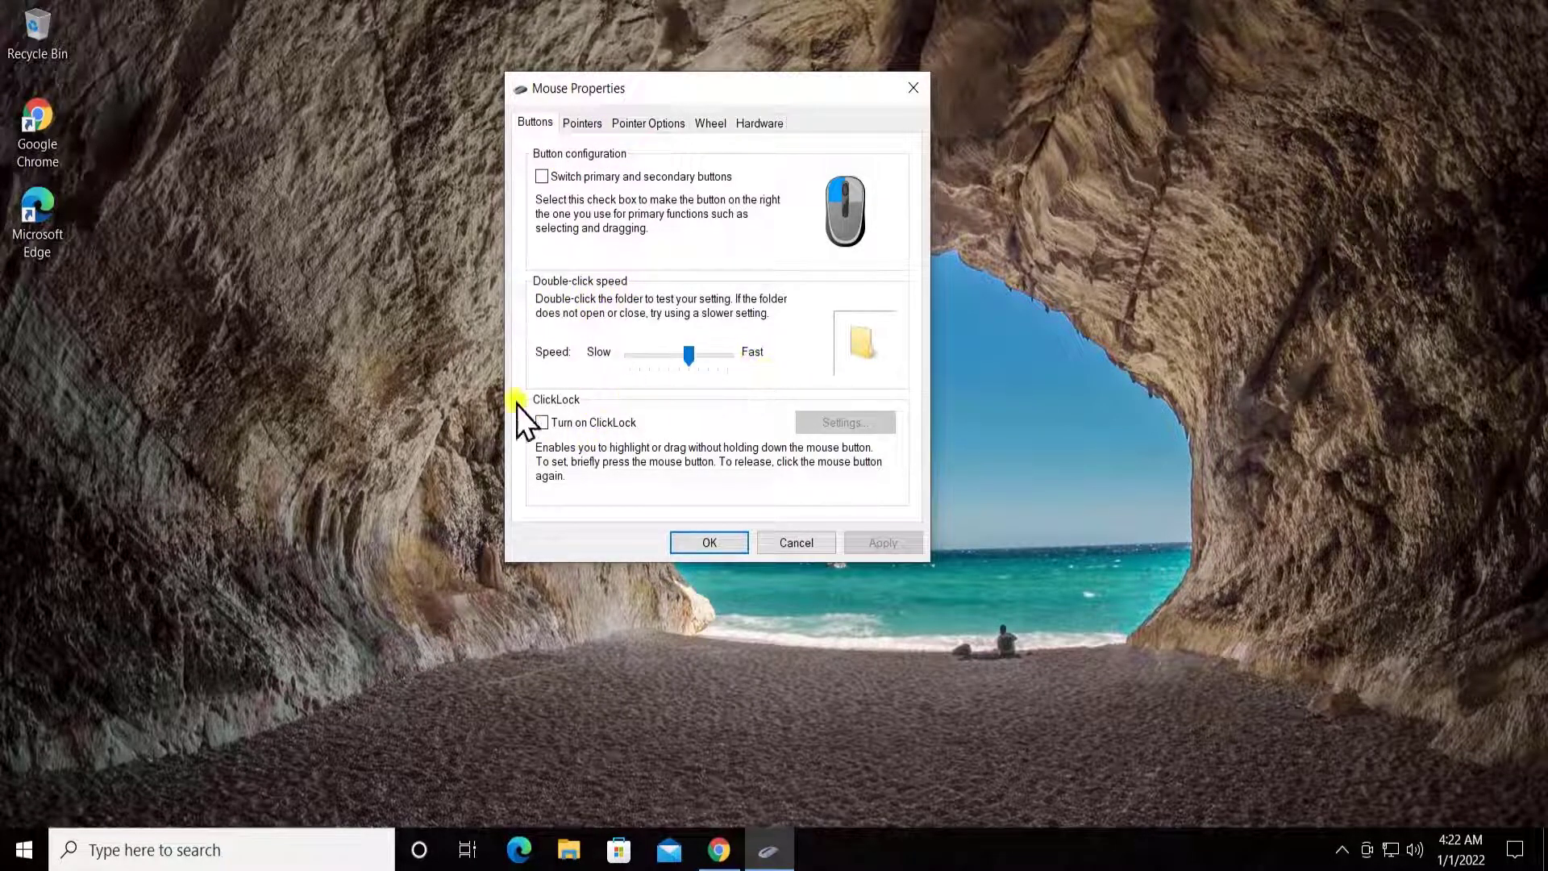
Go to the Wheel tab, select the vertical 3-lines value, then switch to tezadvise.com in Chrome
left_click(593, 127)
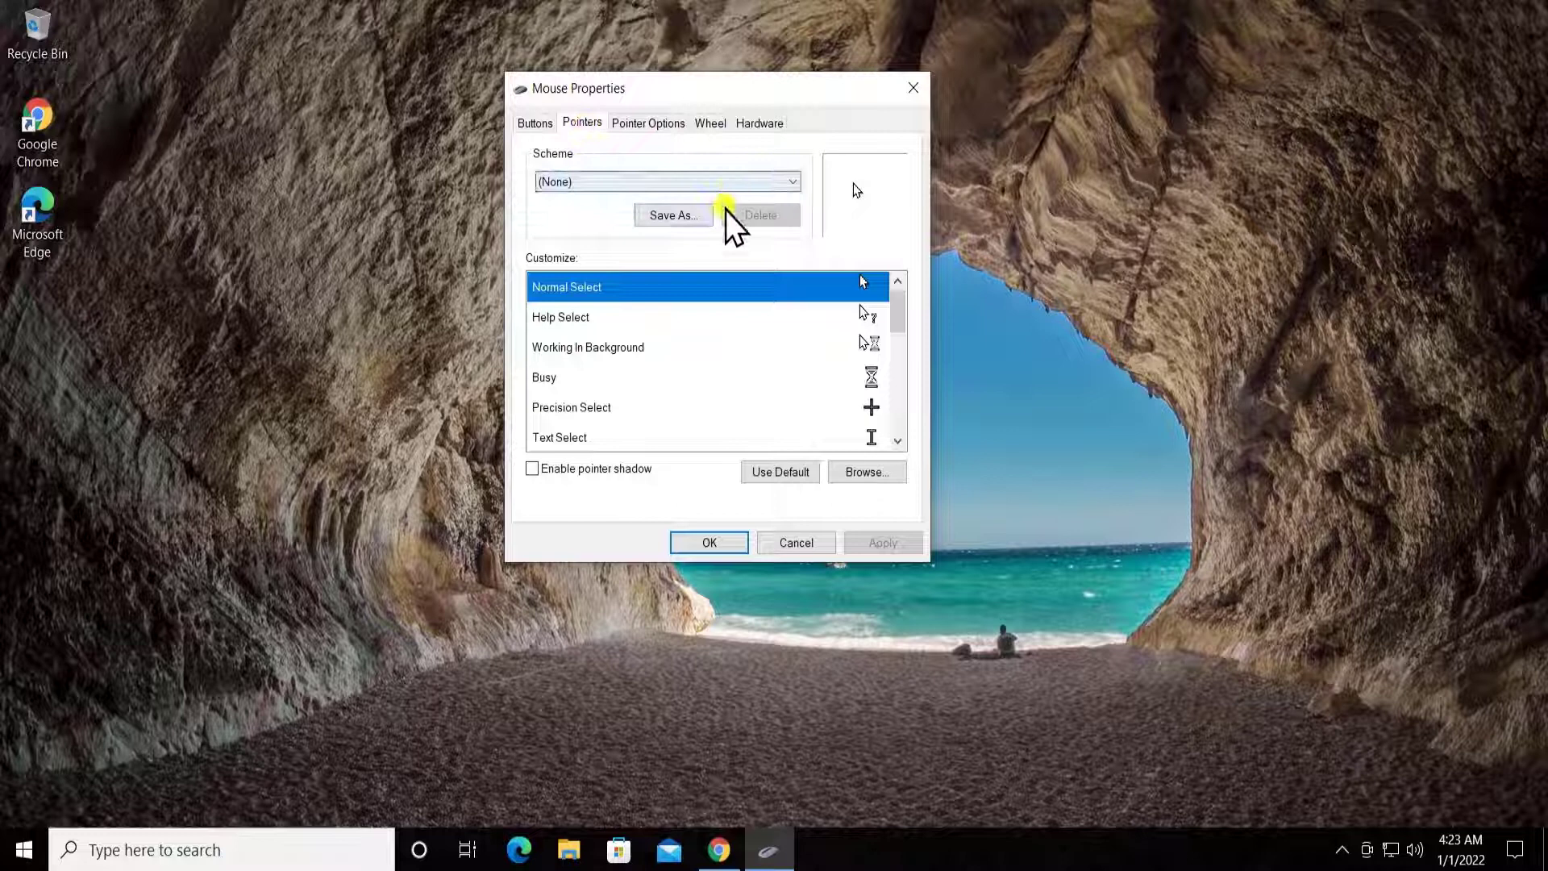
mouse_move(890, 293)
left_mouse_down()
mouse_move(900, 452)
mouse_move(898, 304)
left_mouse_up()
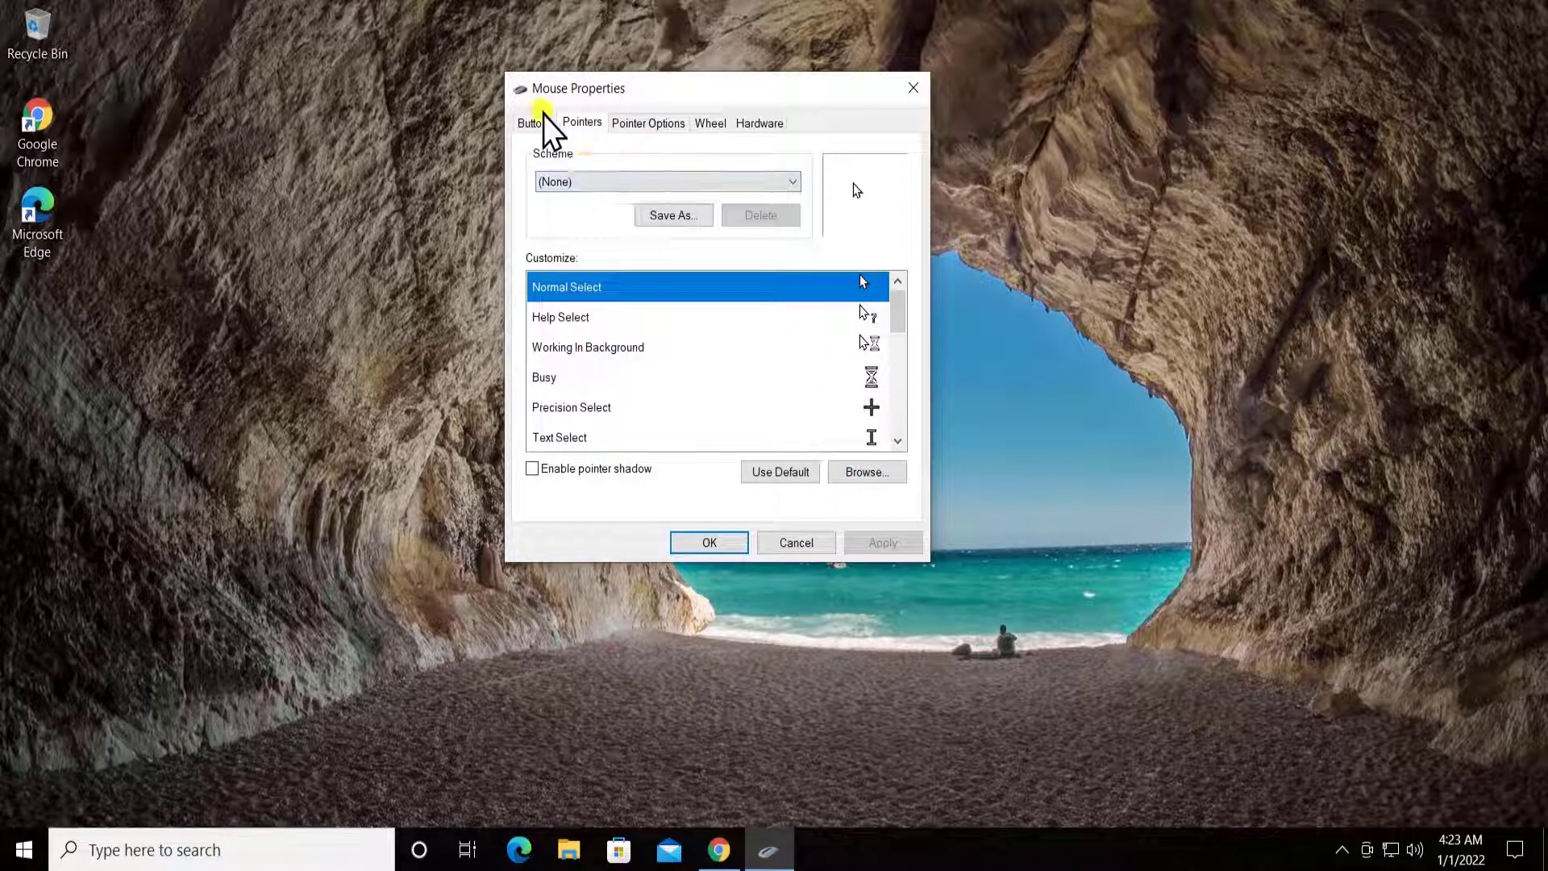
left_click(713, 125)
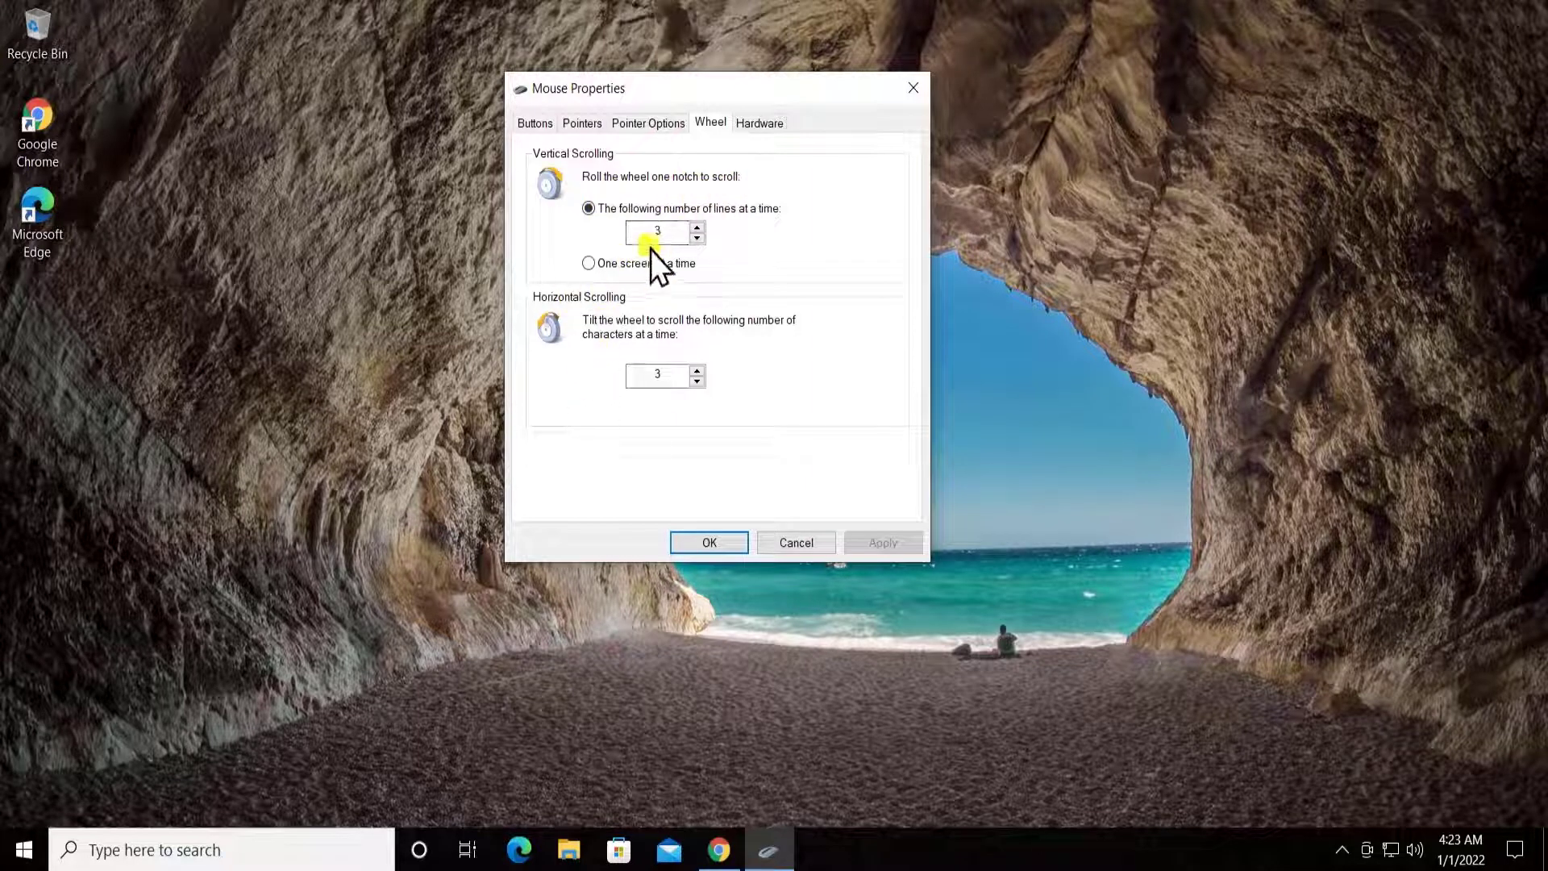
double_click(669, 231)
left_click(717, 851)
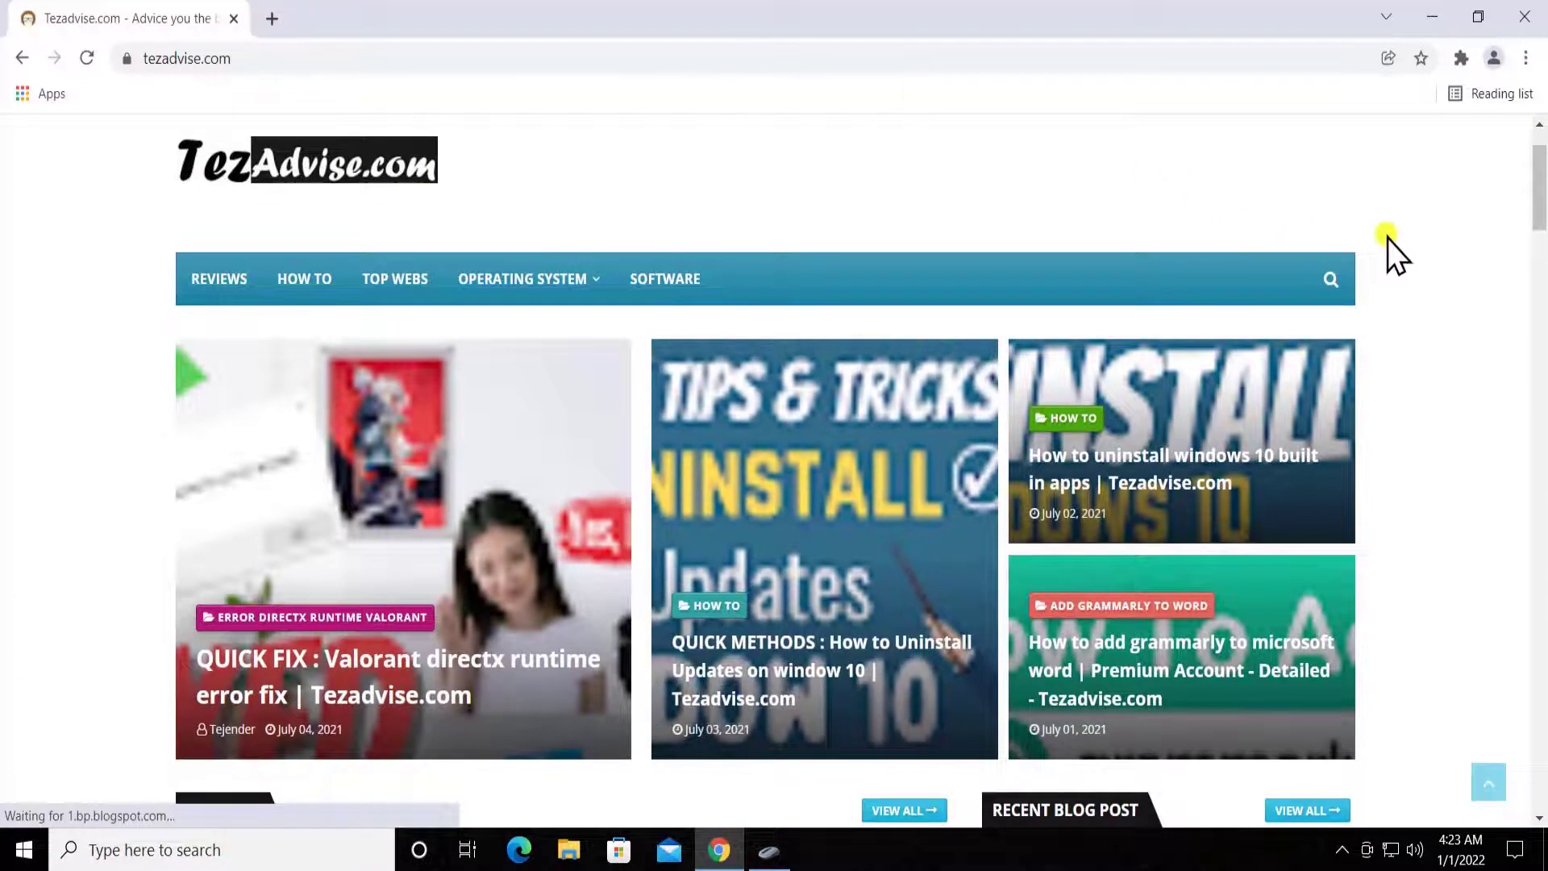
Decline the tezadvise.com notification subscription prompt with 'Later'
scroll(1387, 239, "down", 2)
scroll(833, 215, "up", 3)
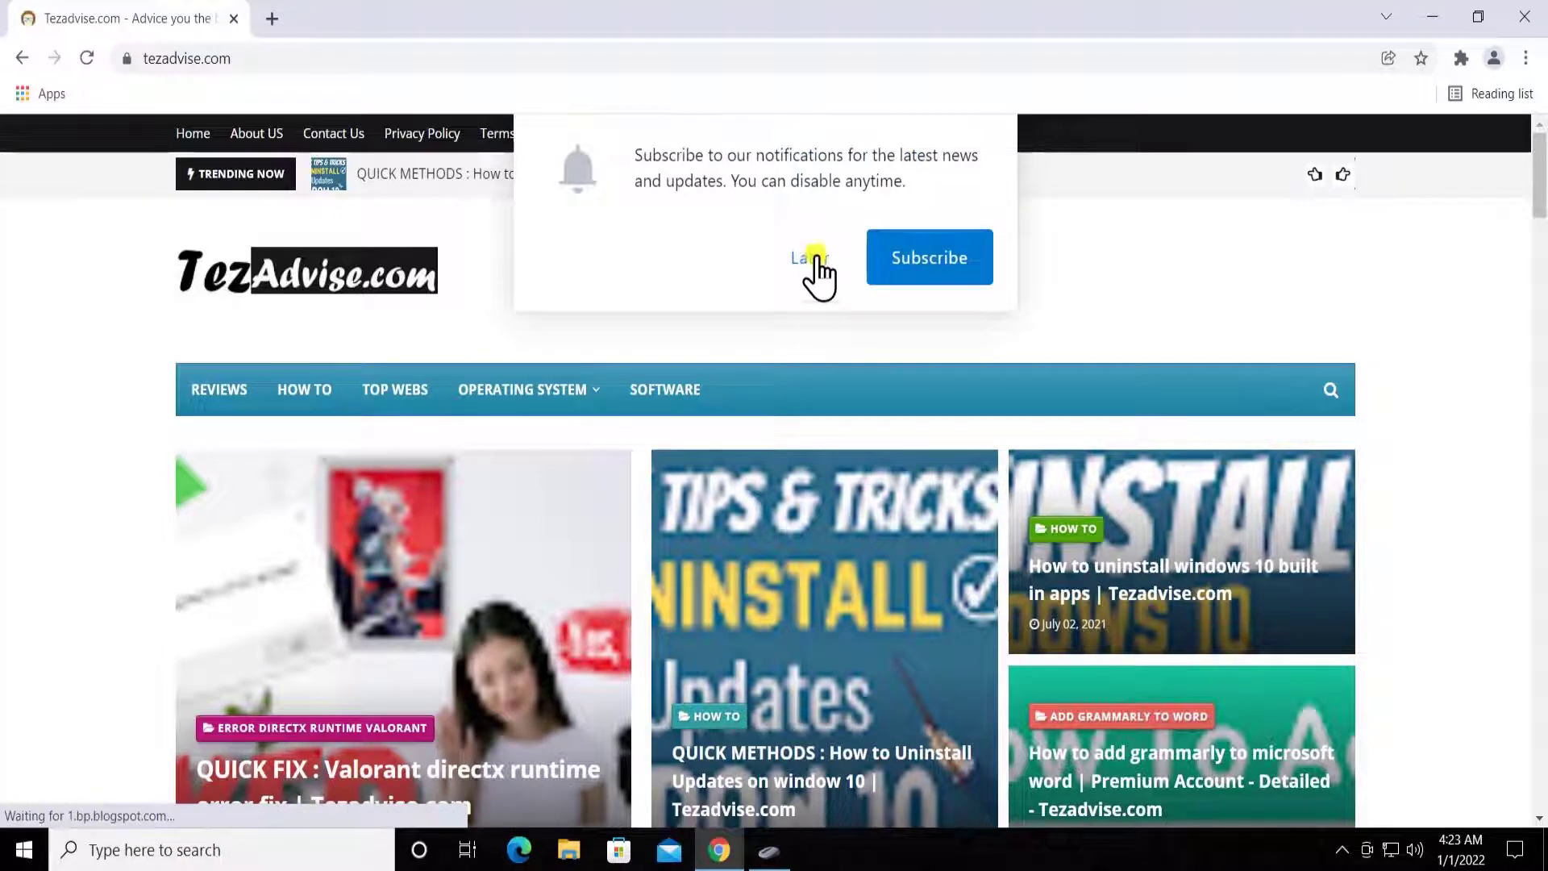
left_click(911, 273)
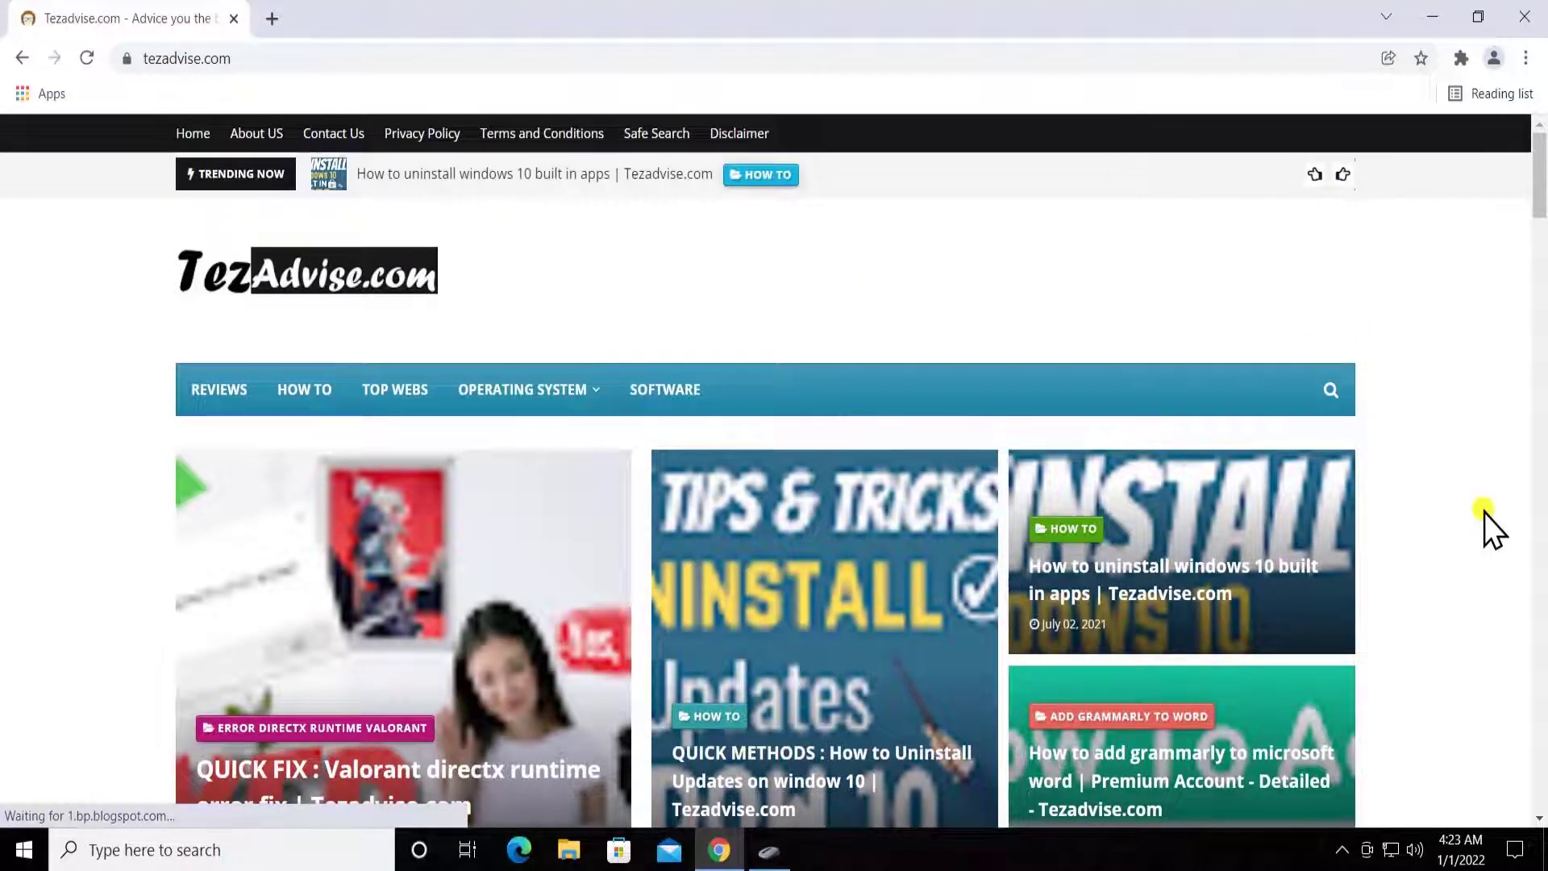
Switch wheel scrolling to one screen at a time, apply it, and return to Chrome
left_click(771, 850)
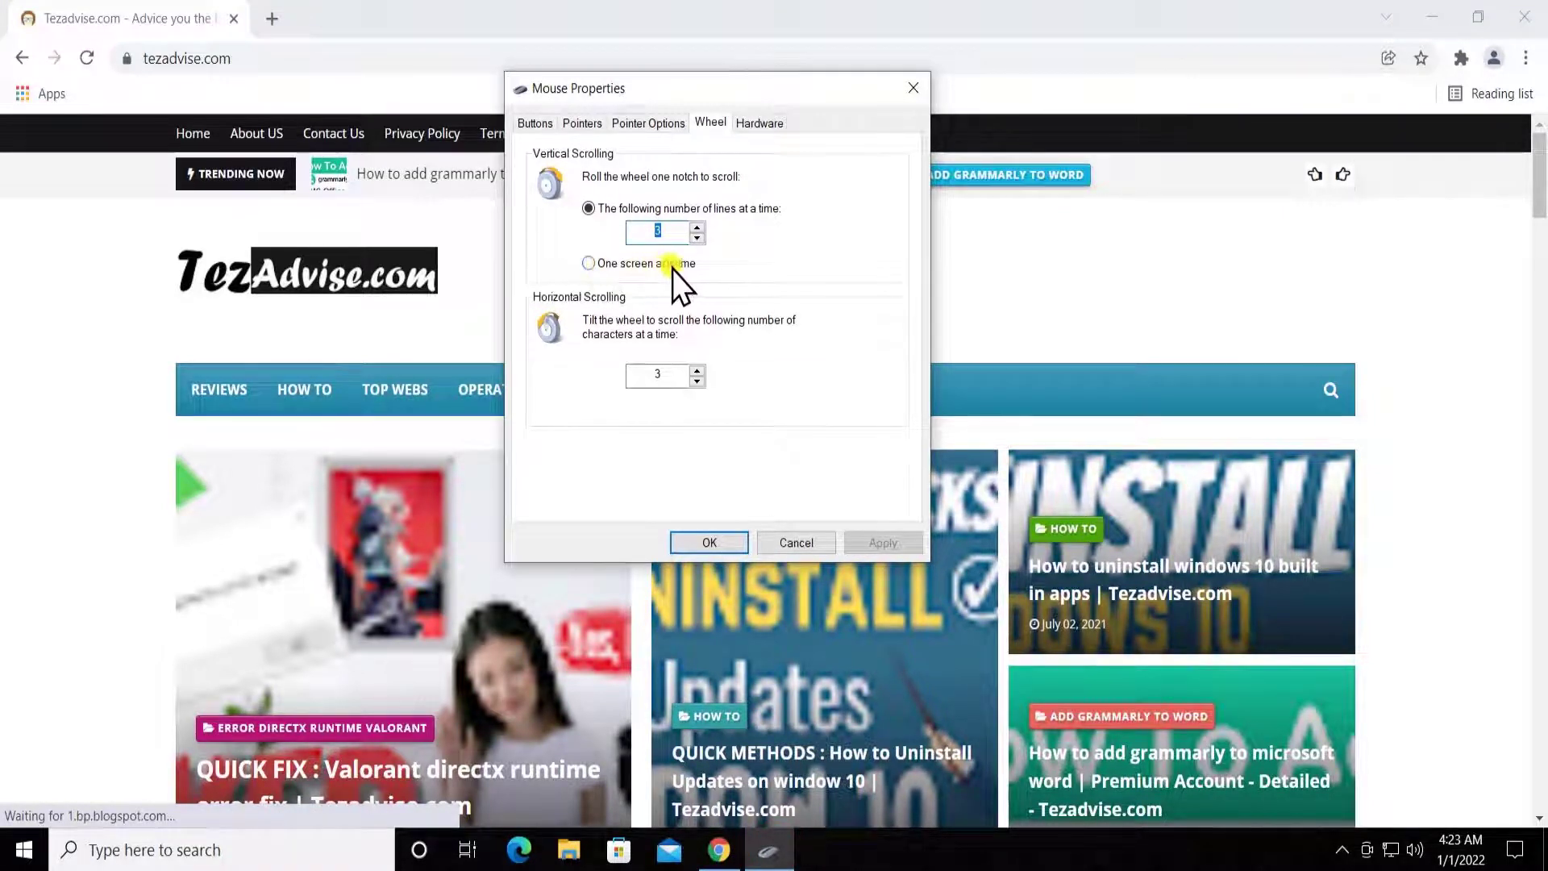
left_click(589, 263)
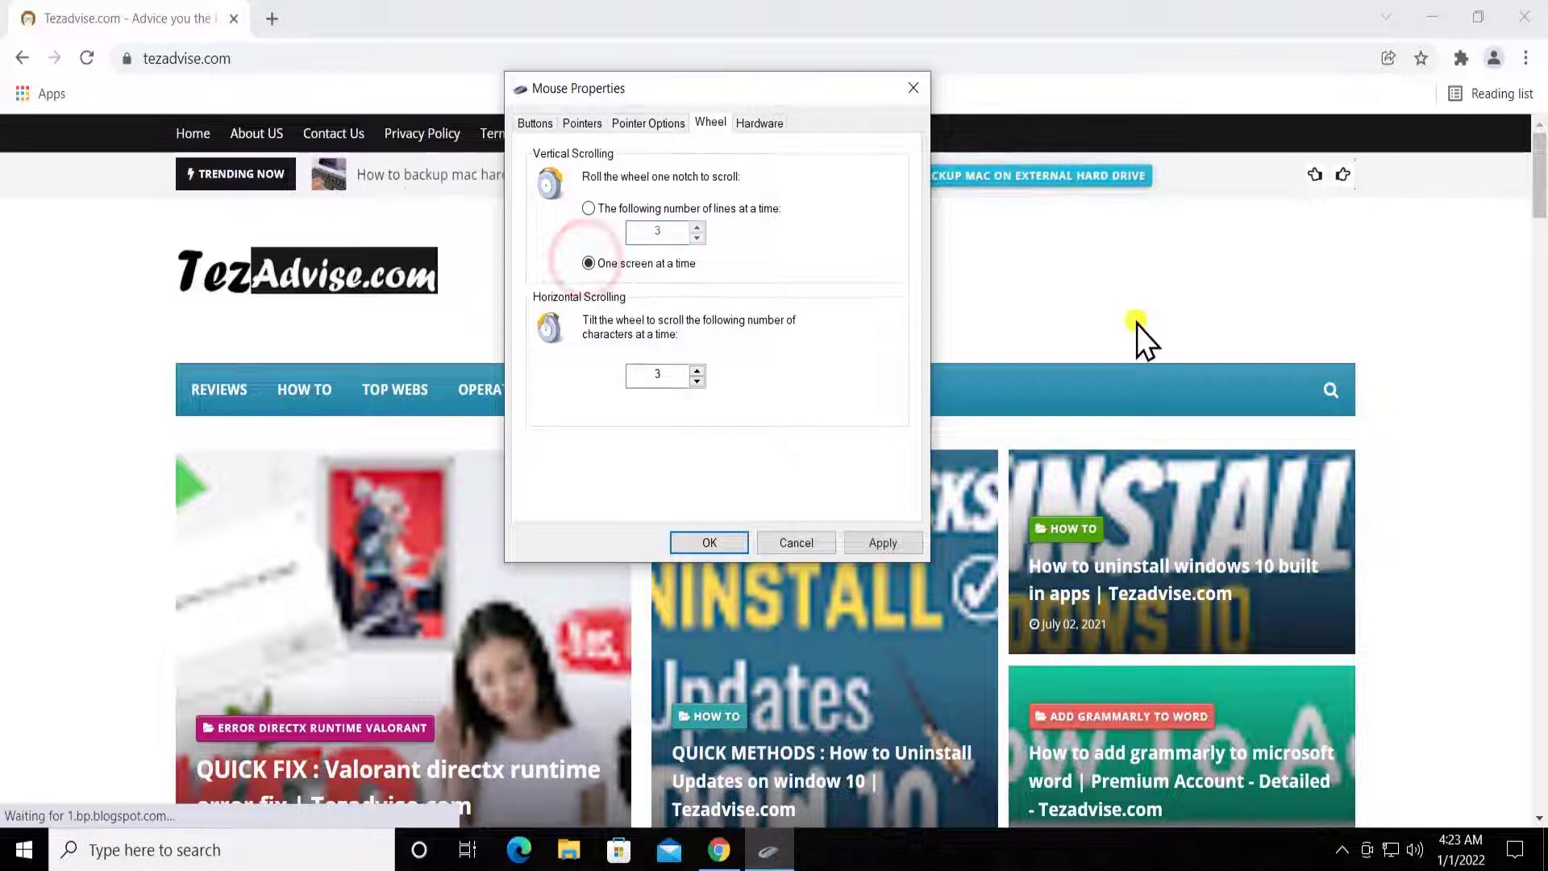
left_click(893, 540)
left_click(1442, 261)
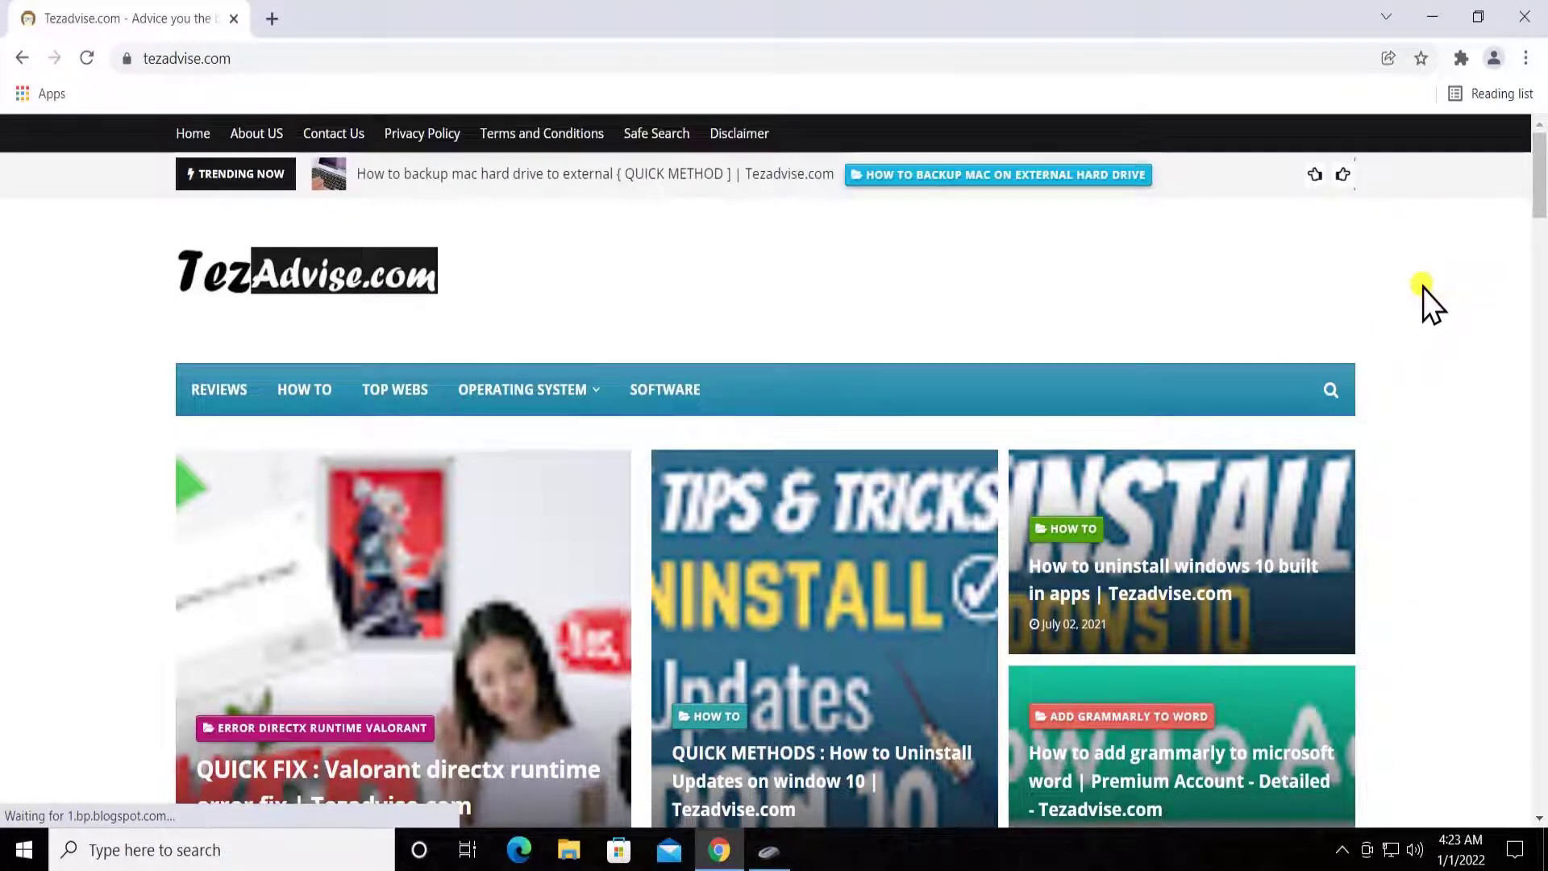
Scroll through the tezadvise.com homepage to test one-screen-at-a-time scrolling
scroll(1424, 288, "down", 1)
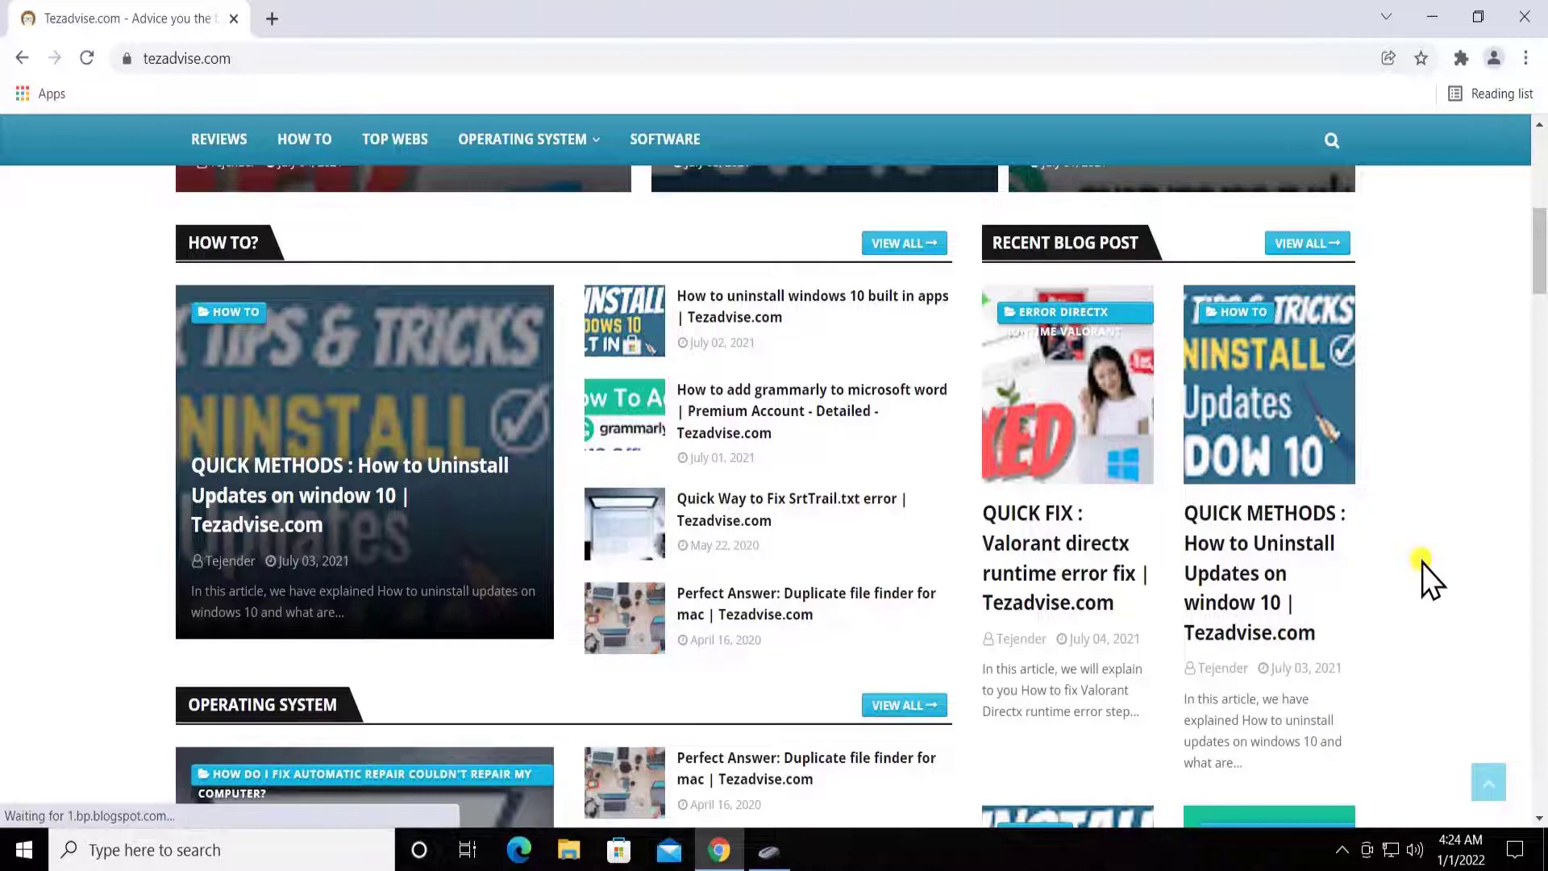
scroll(1424, 563, "down", 5)
scroll(1424, 563, "up", 15)
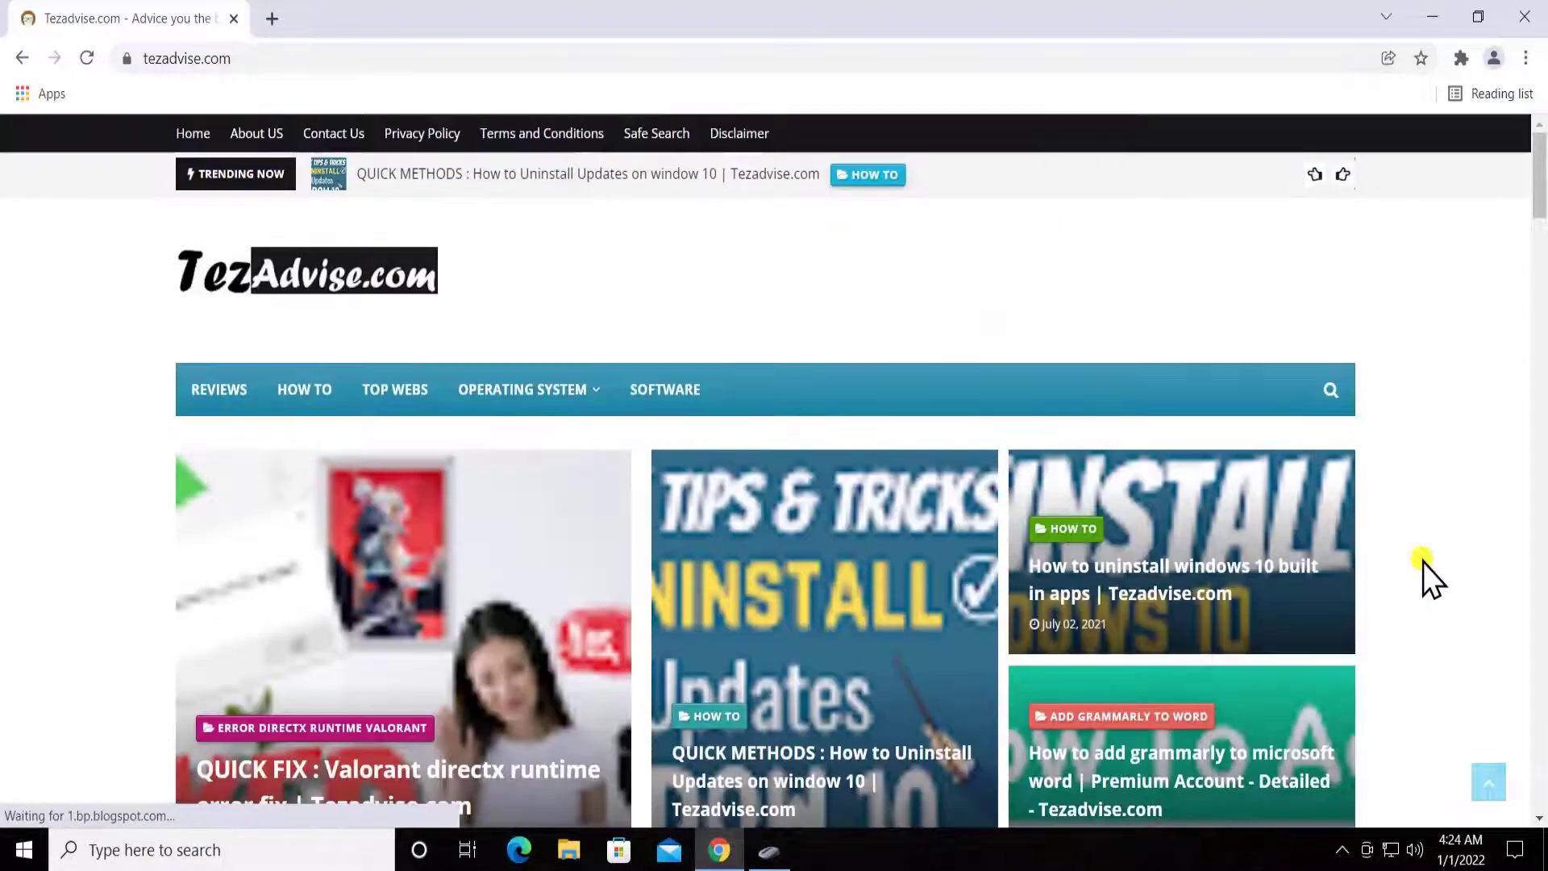
scroll(1424, 563, "down", 8)
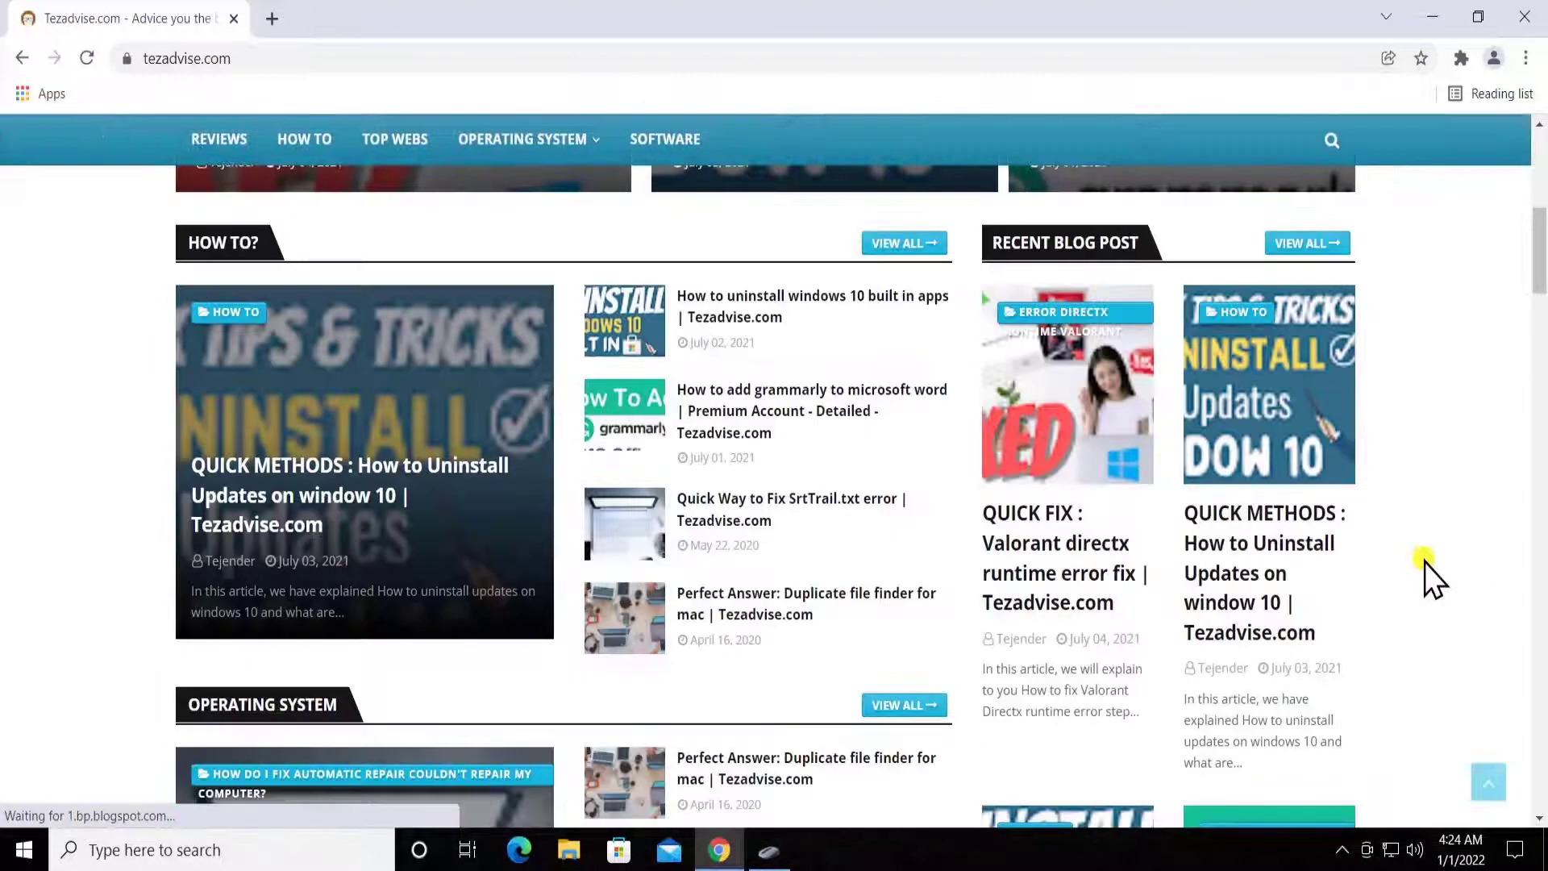
scroll(1425, 563, "down", 7)
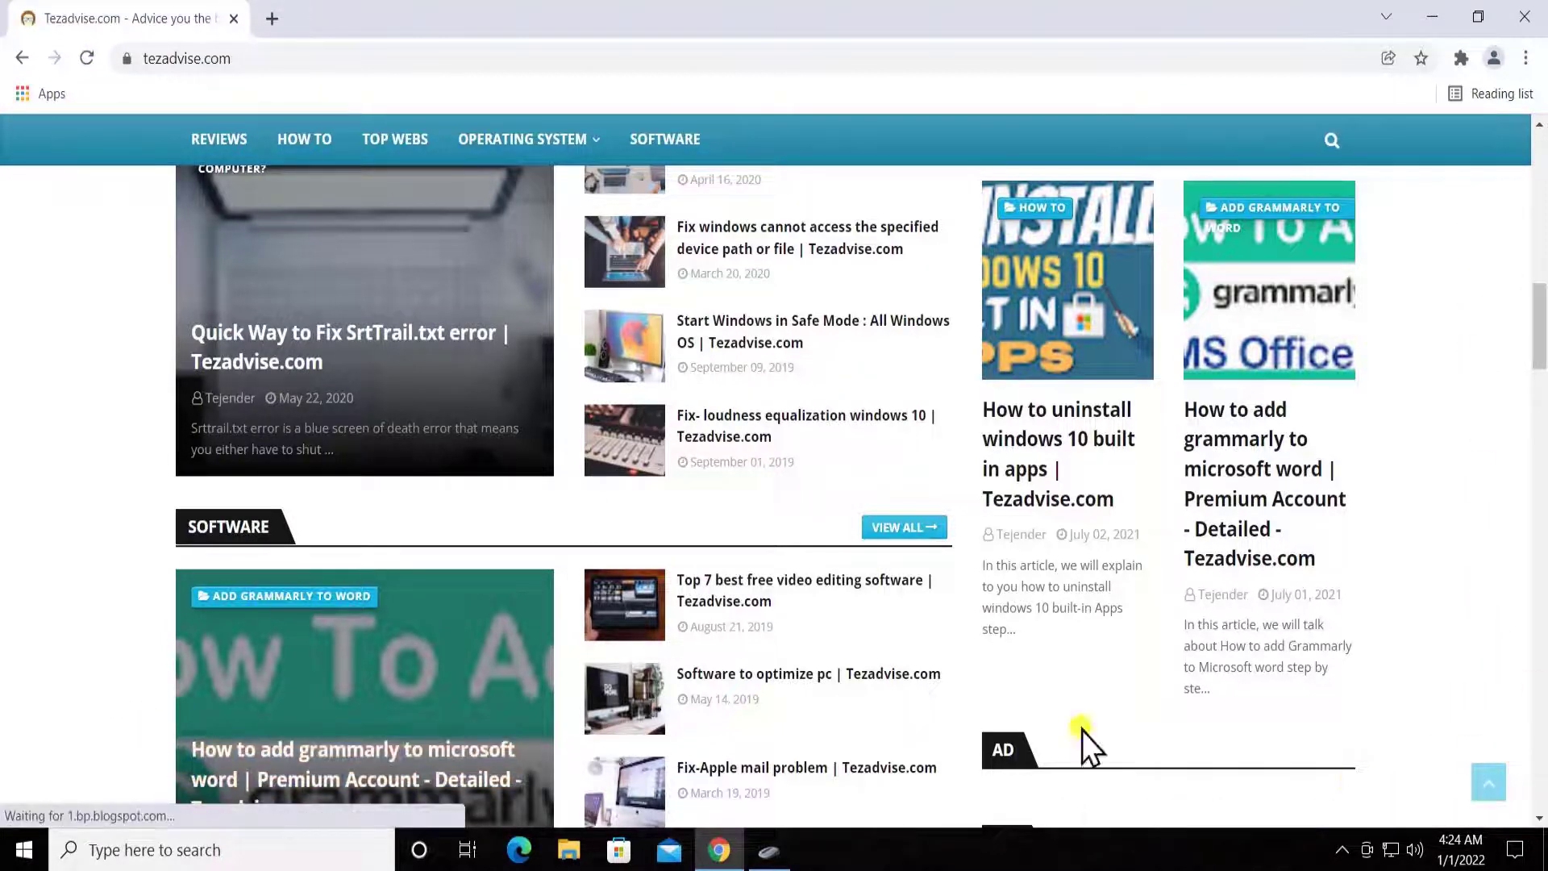
scroll(1482, 365, "down", 6)
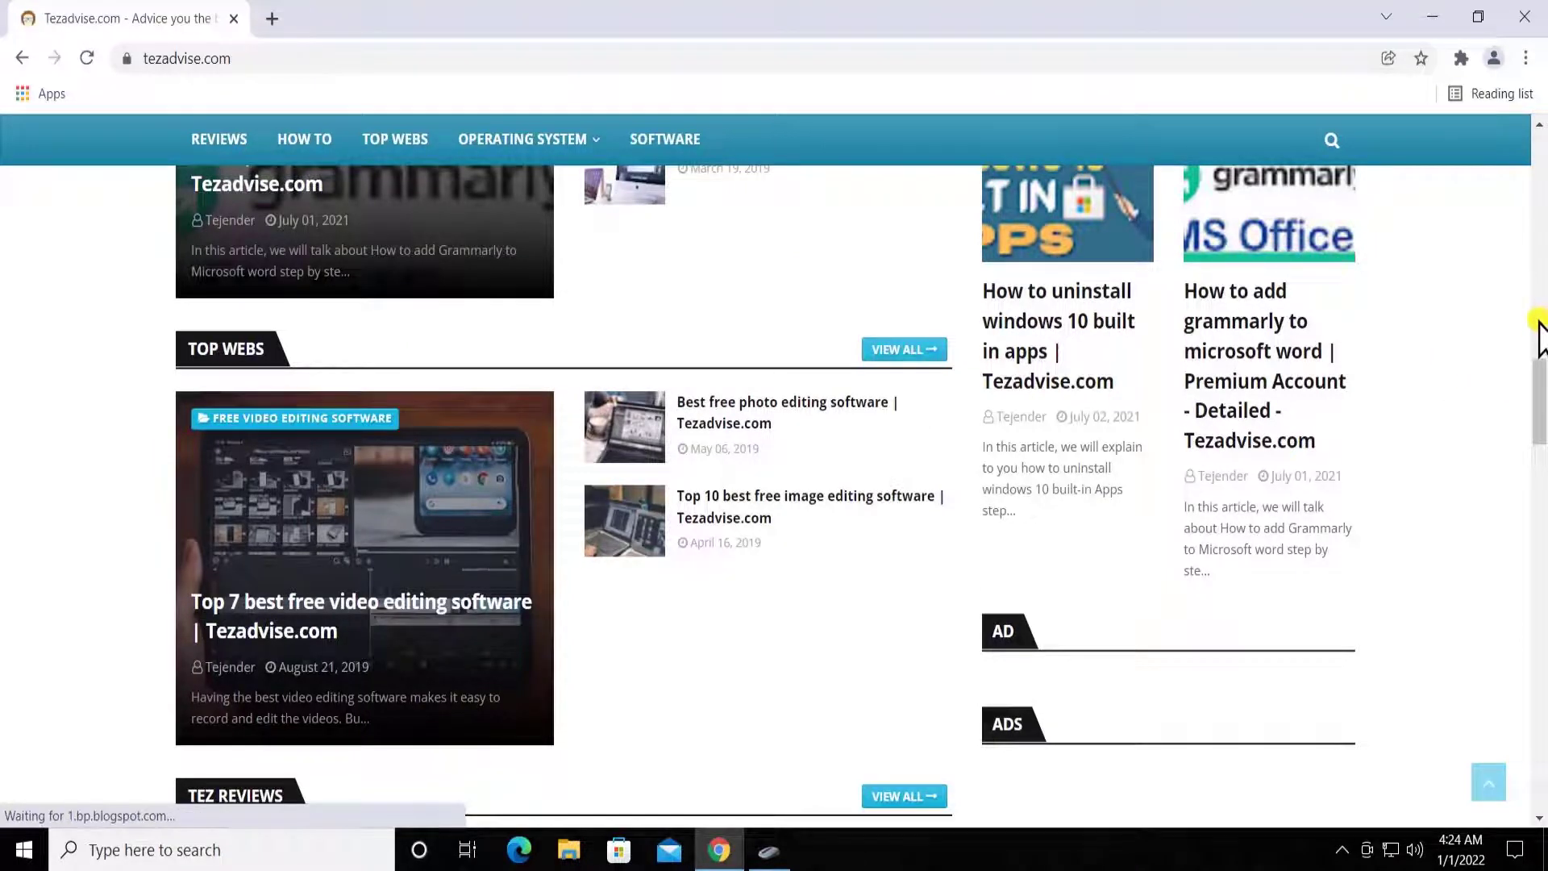
Set the wheel to scroll 20 lines per notch, apply it, and return to Chrome
left_click(763, 855)
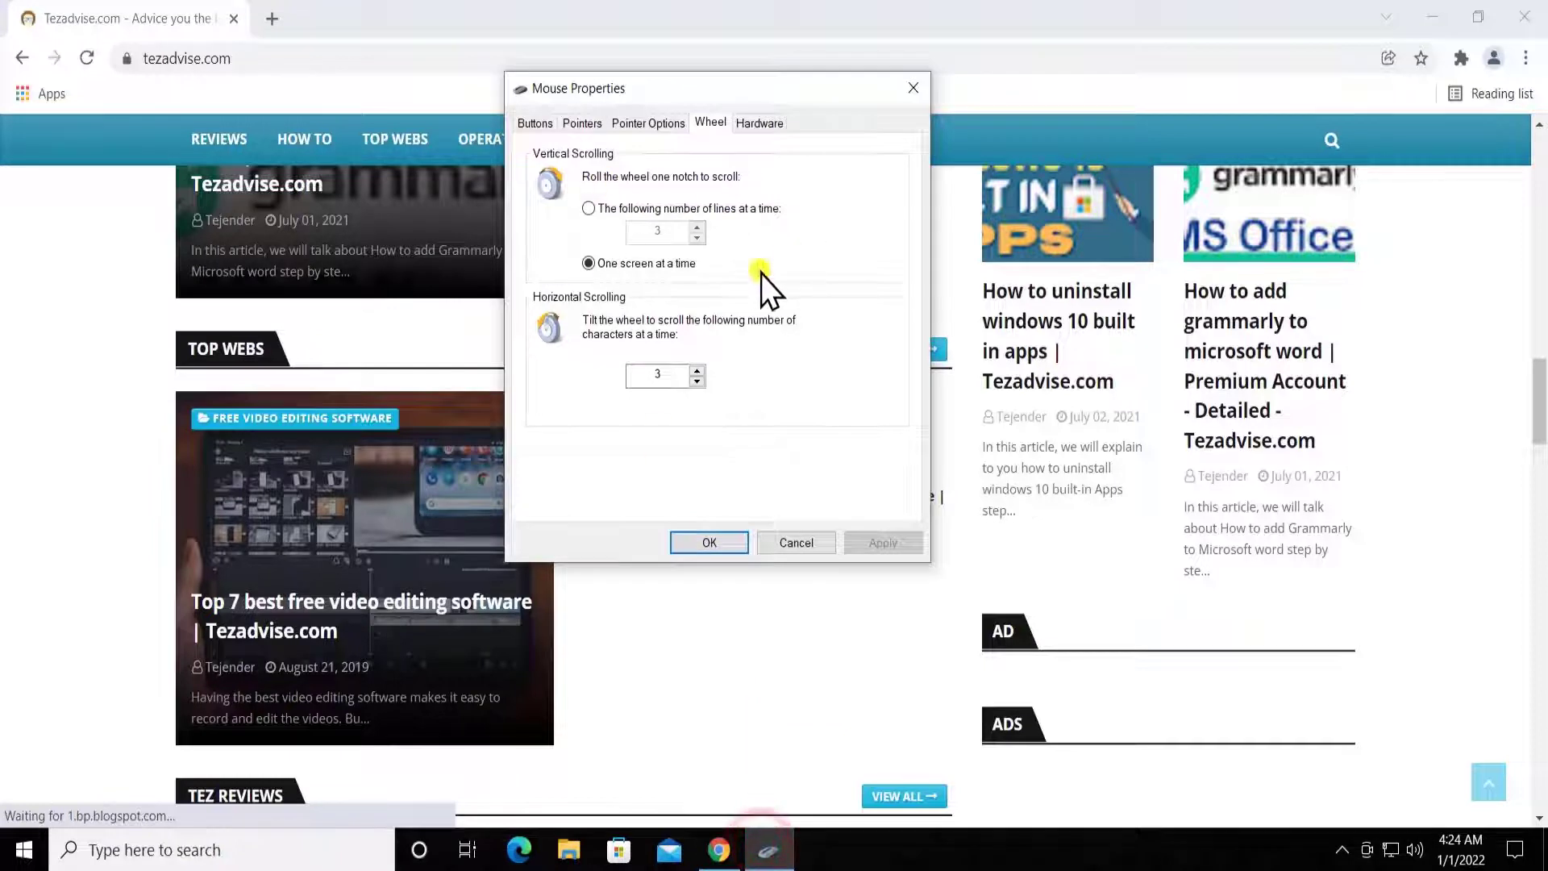
left_click(589, 210)
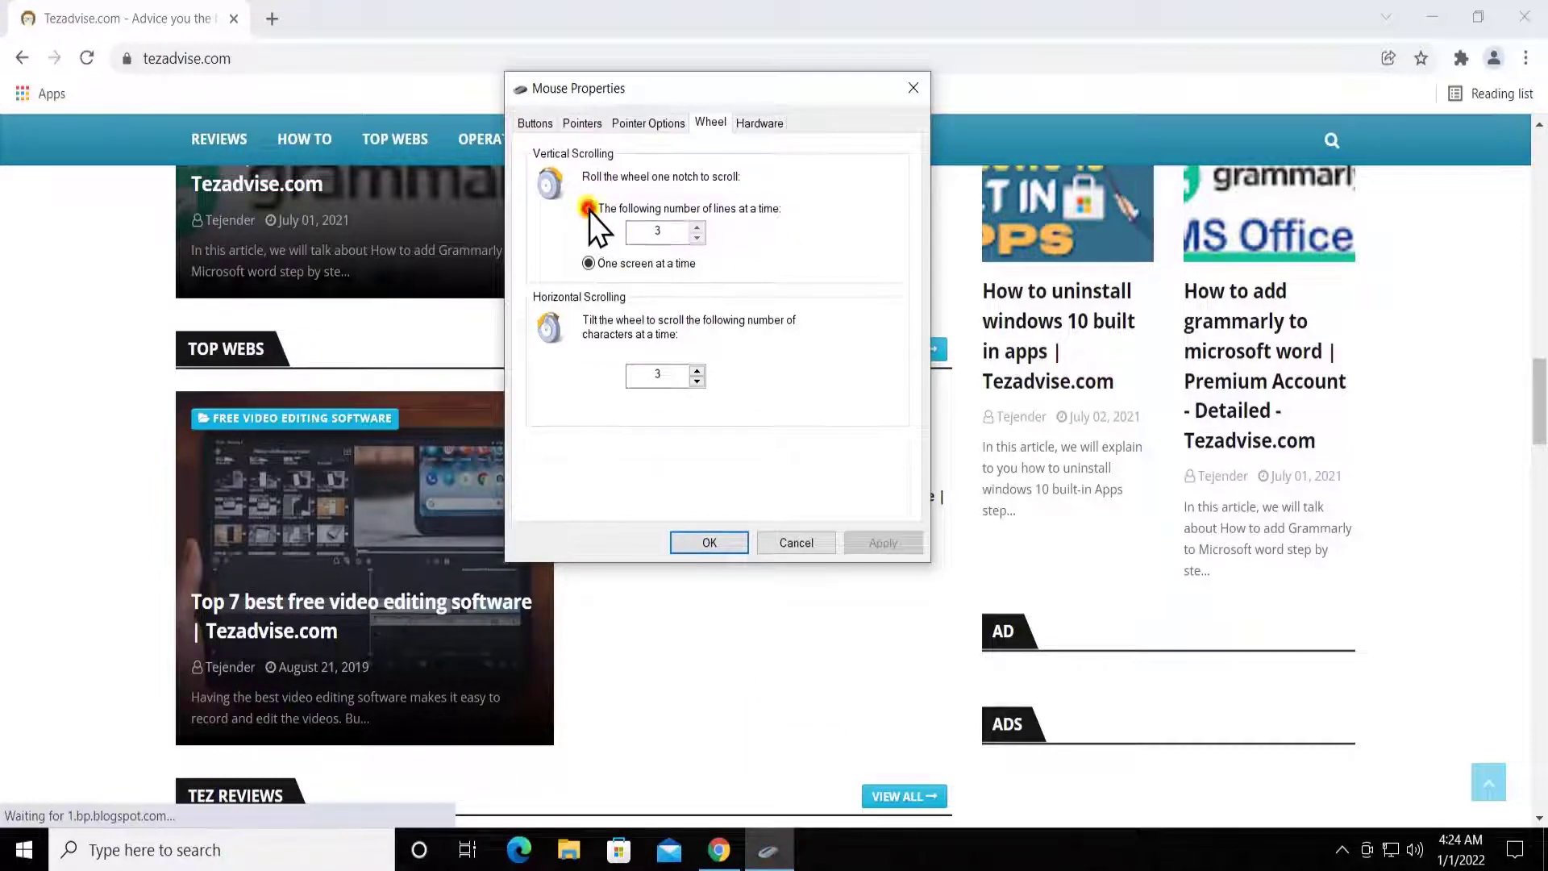
left_click(666, 230)
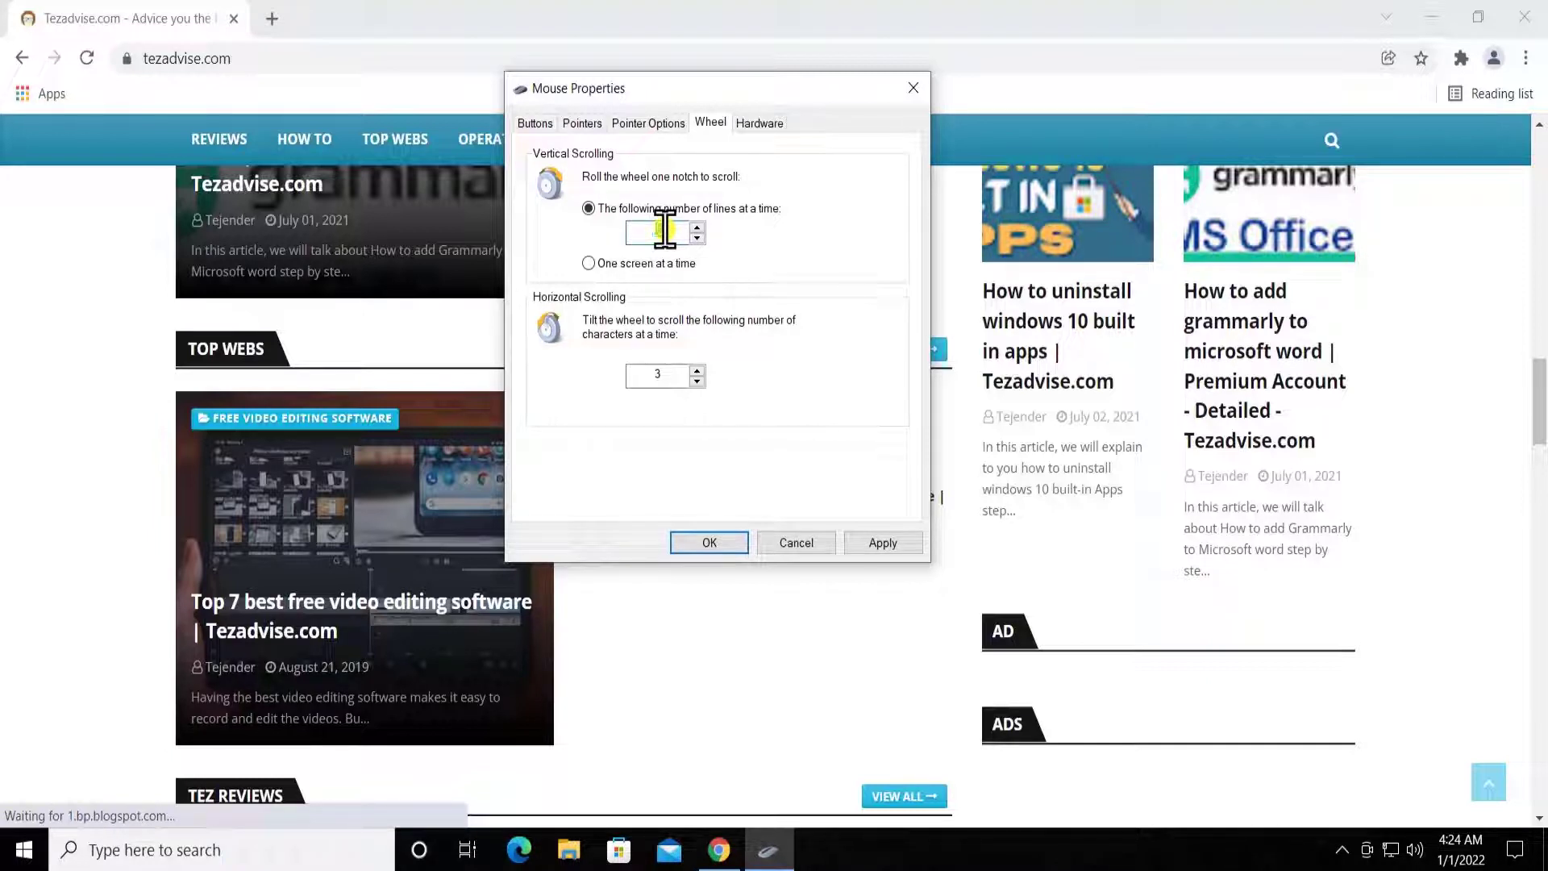
type("20")
left_click(894, 550)
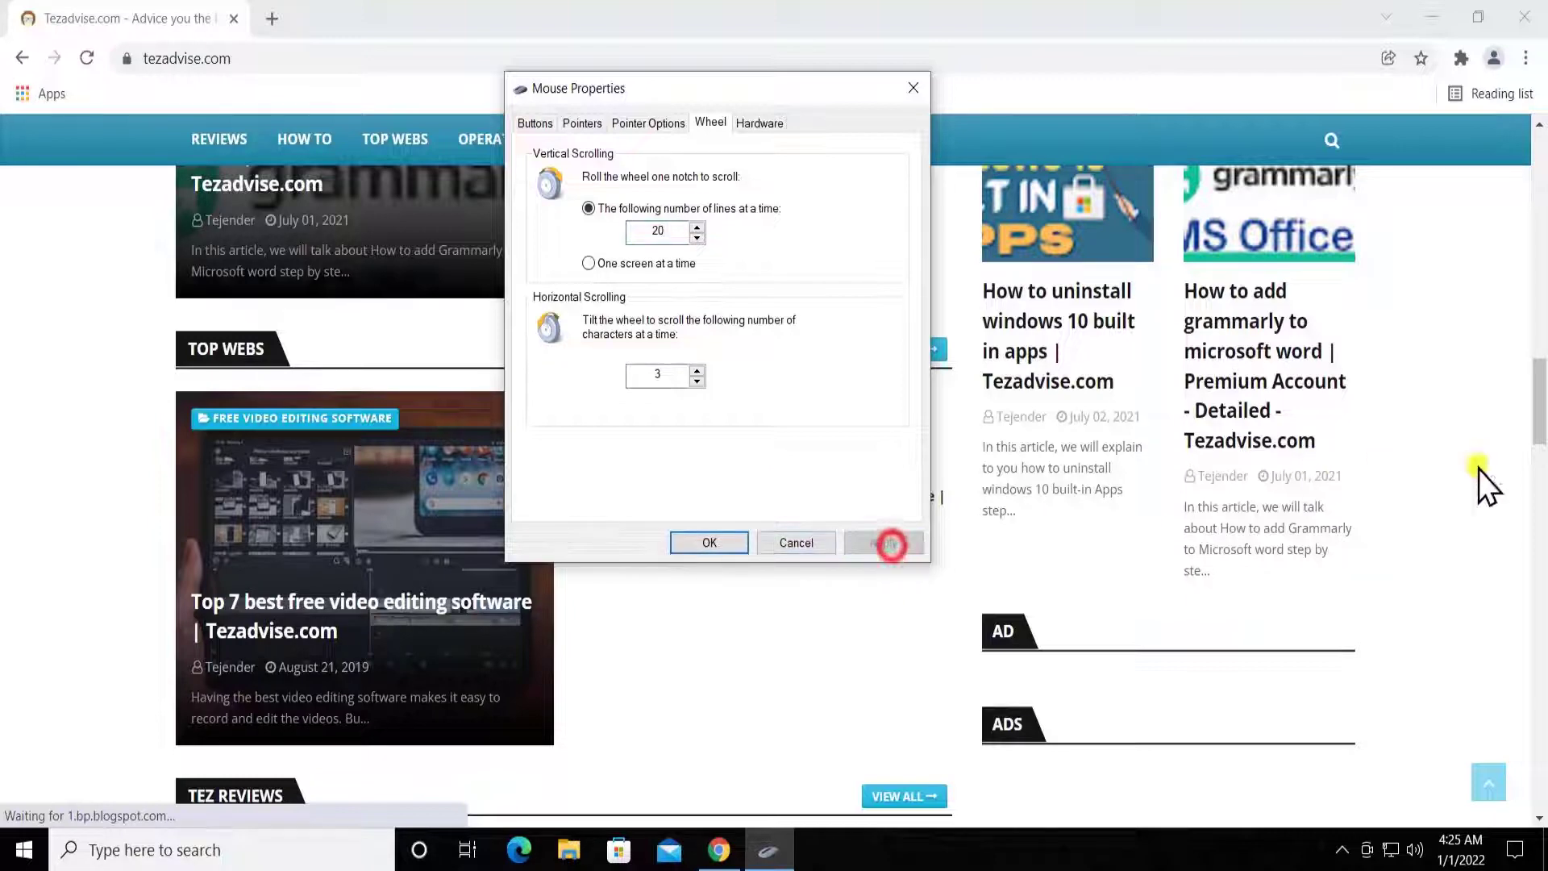
left_click(1479, 484)
scroll(1478, 499, "up", 3)
Scroll the tezadvise.com page up and down to test the 20-line scrolling speed
scroll(1478, 499, "down", 1)
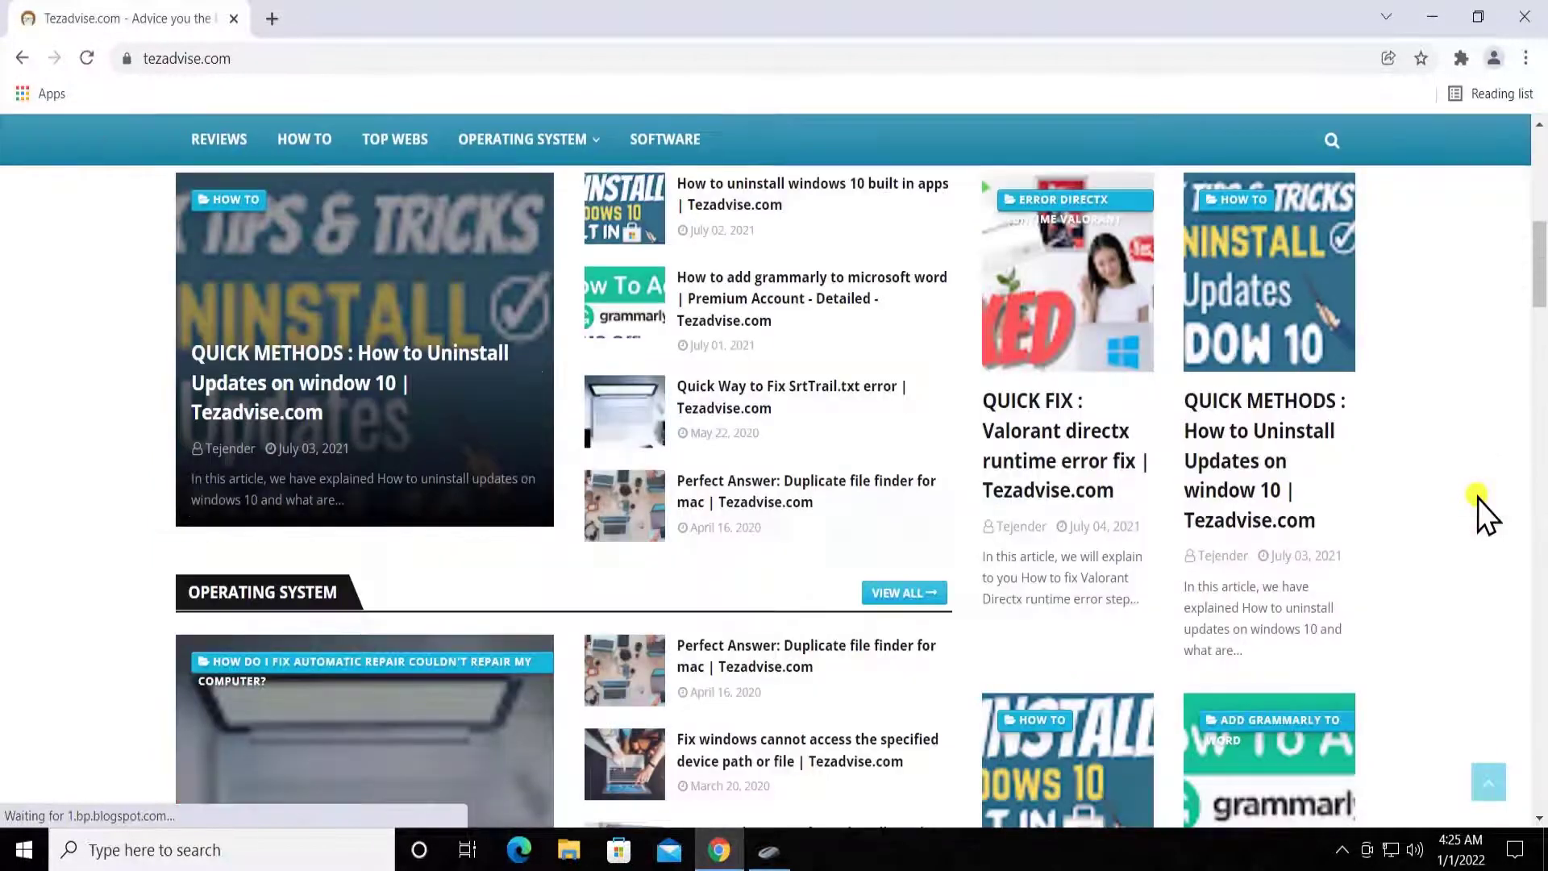
scroll(1478, 499, "up", 1)
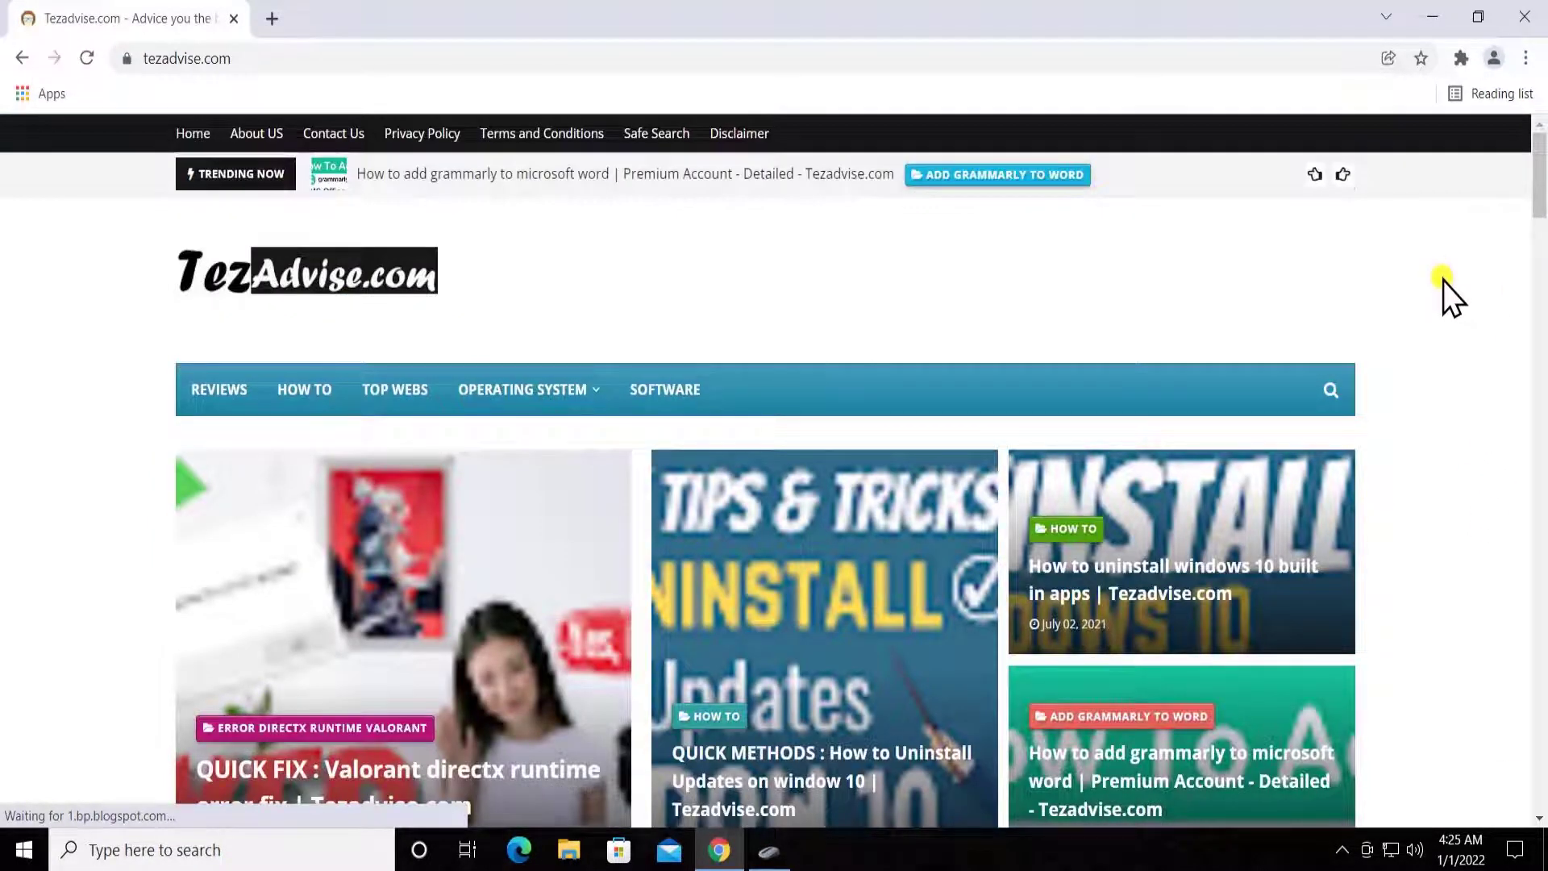
scroll(1444, 281, "down", 1)
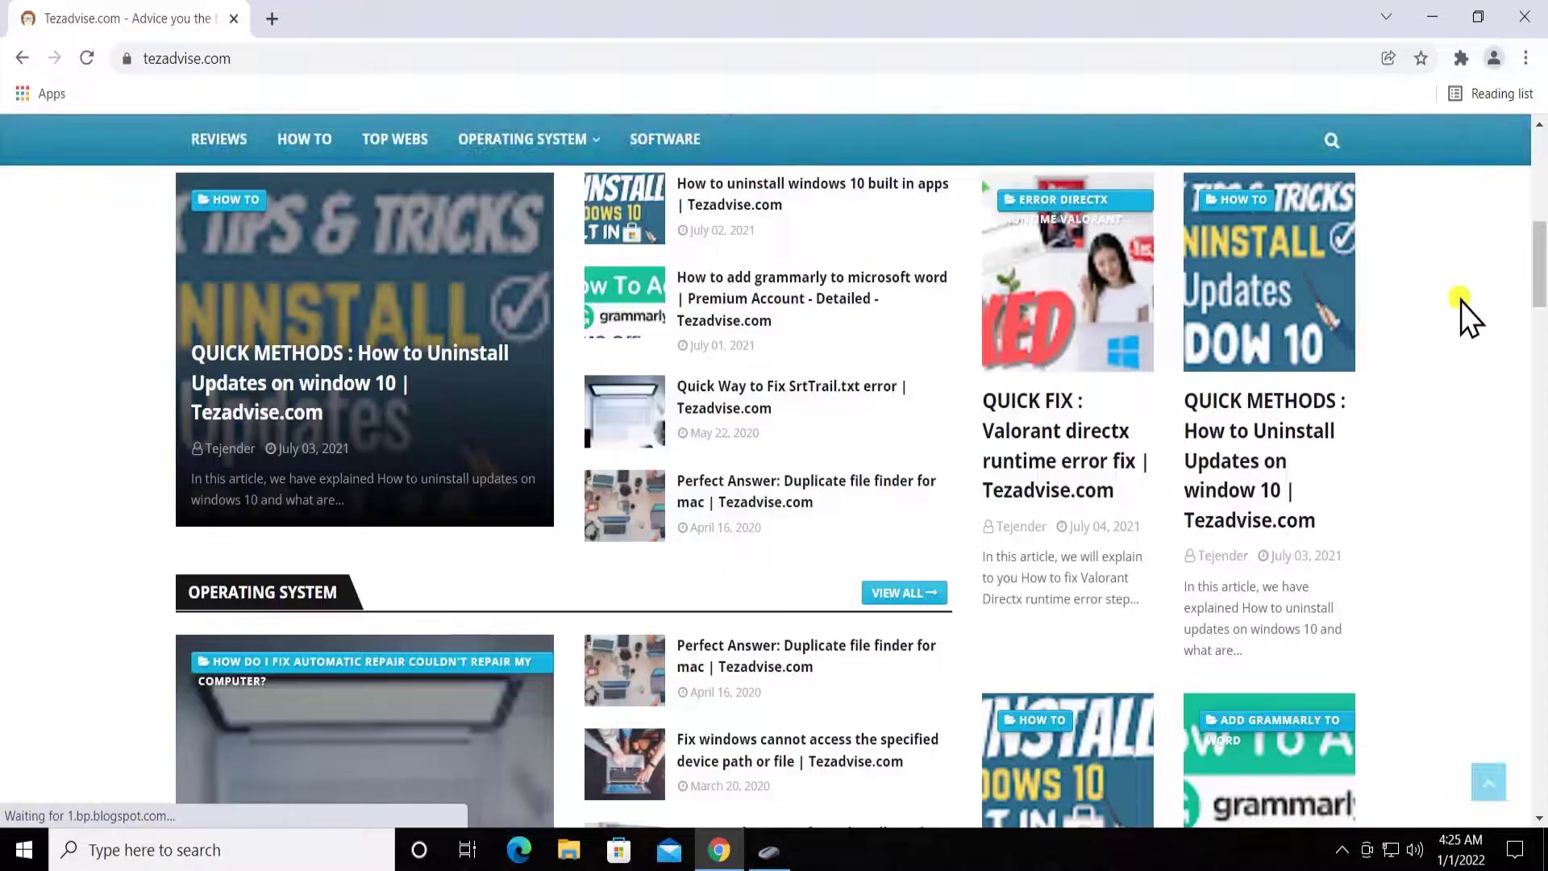
scroll(1481, 371, "up", 1)
scroll(1480, 371, "down", 1)
scroll(1448, 380, "up", 1)
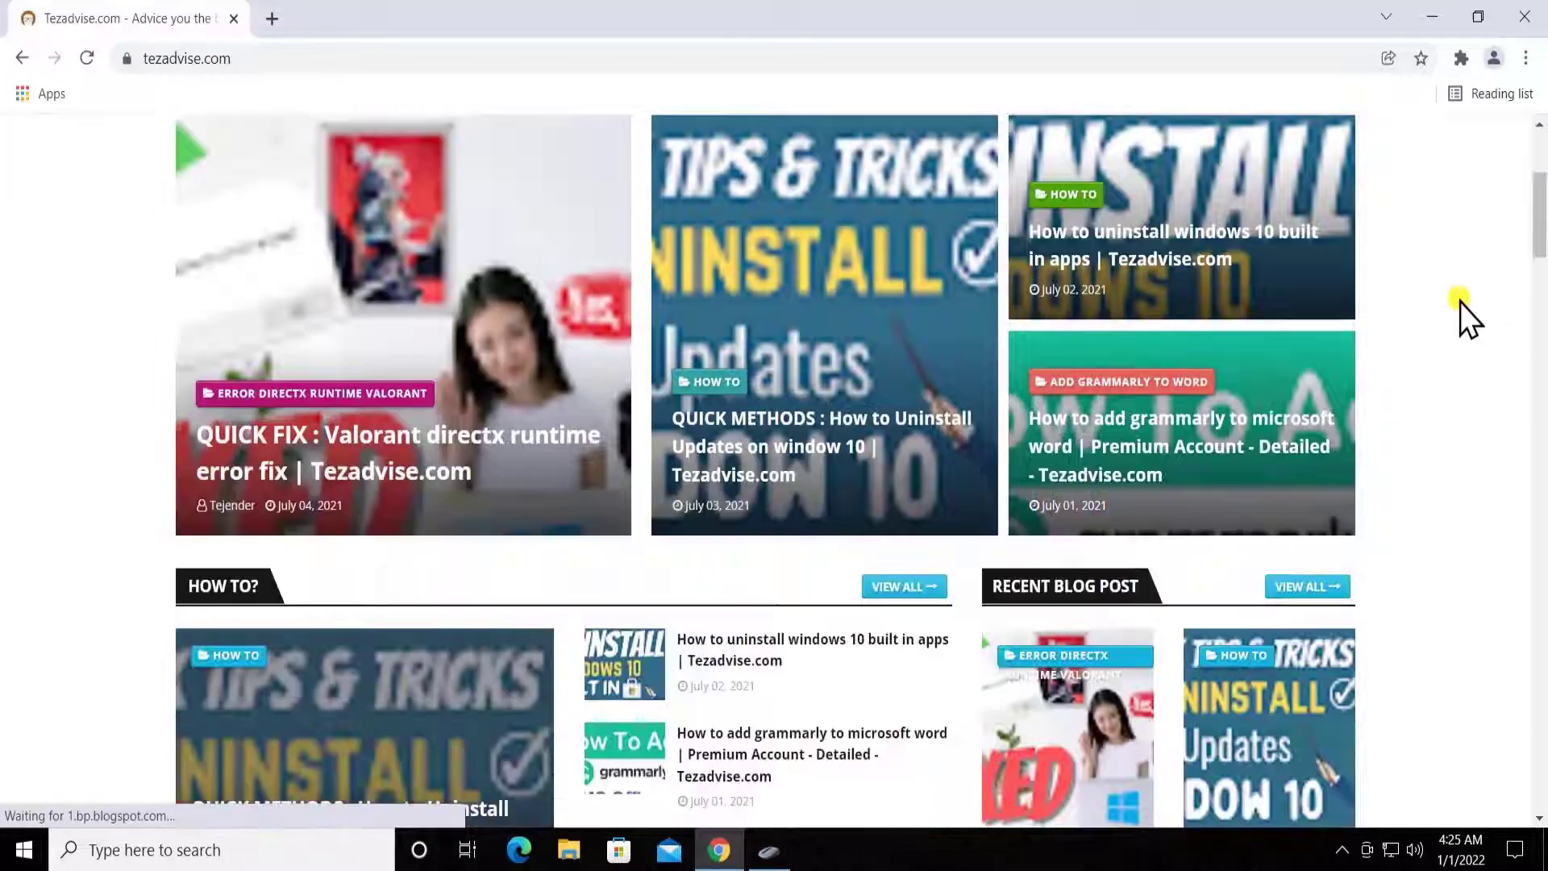
scroll(1460, 302, "down", 5)
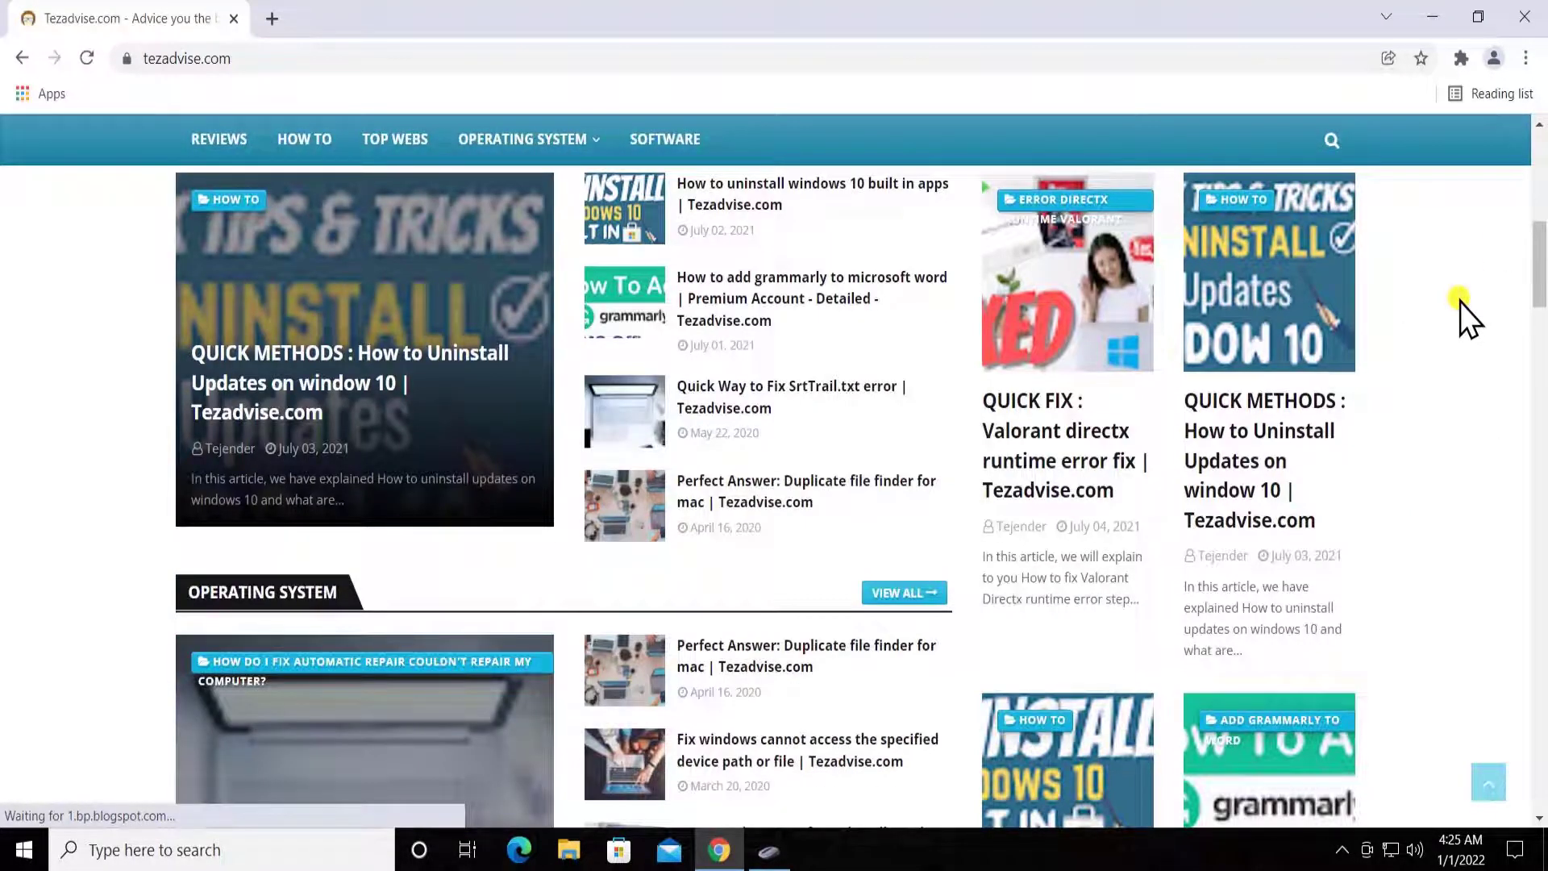
scroll(1460, 302, "down", 7)
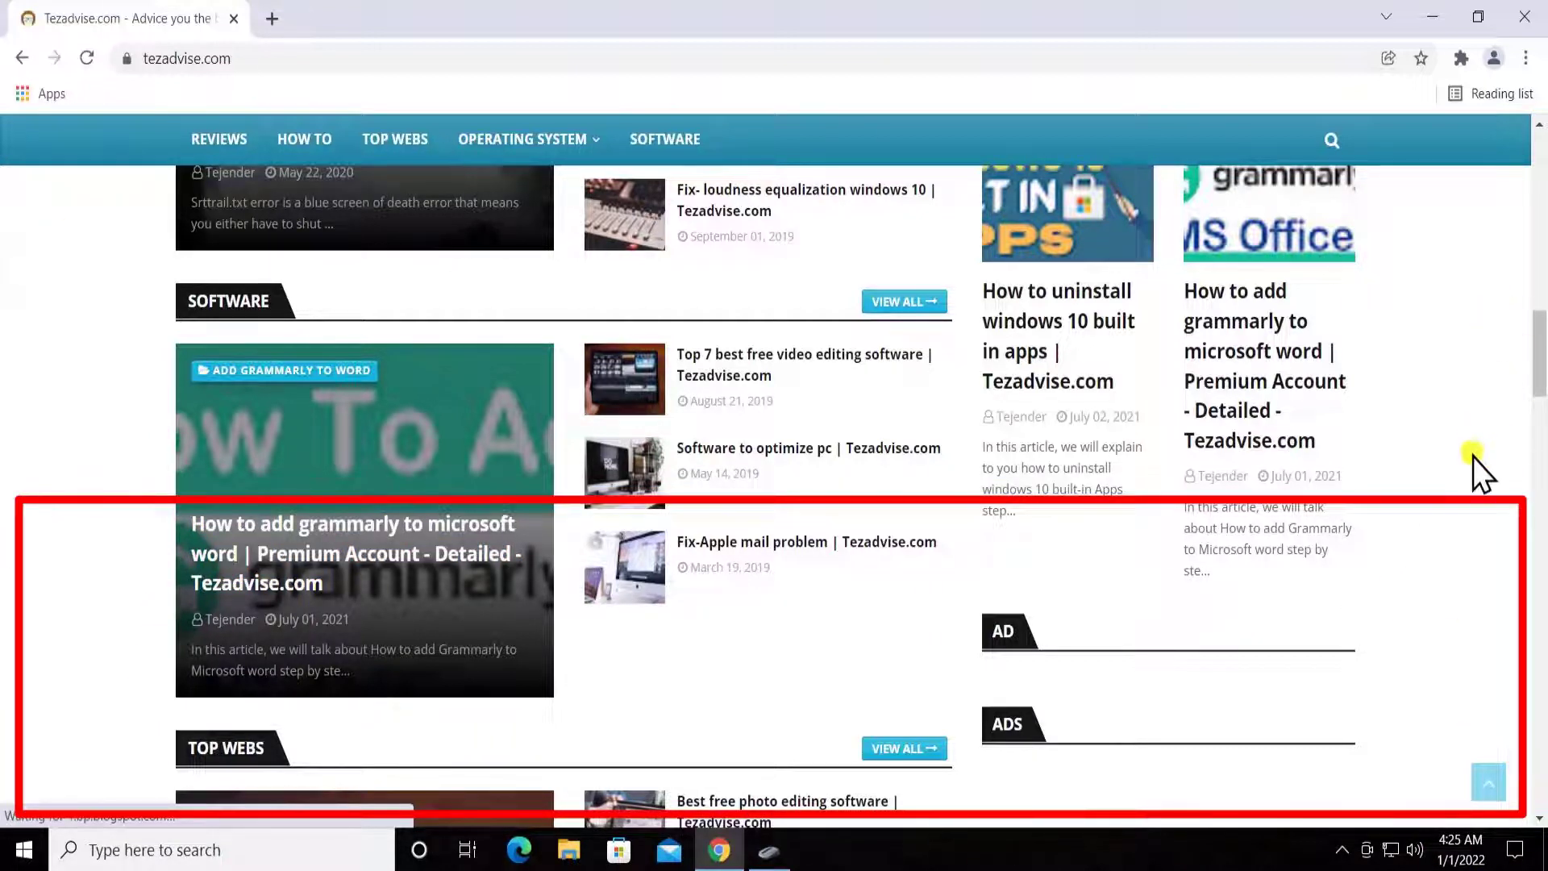
Change the wheel to 12 lines vertically and 6 characters horizontally
left_click(768, 851)
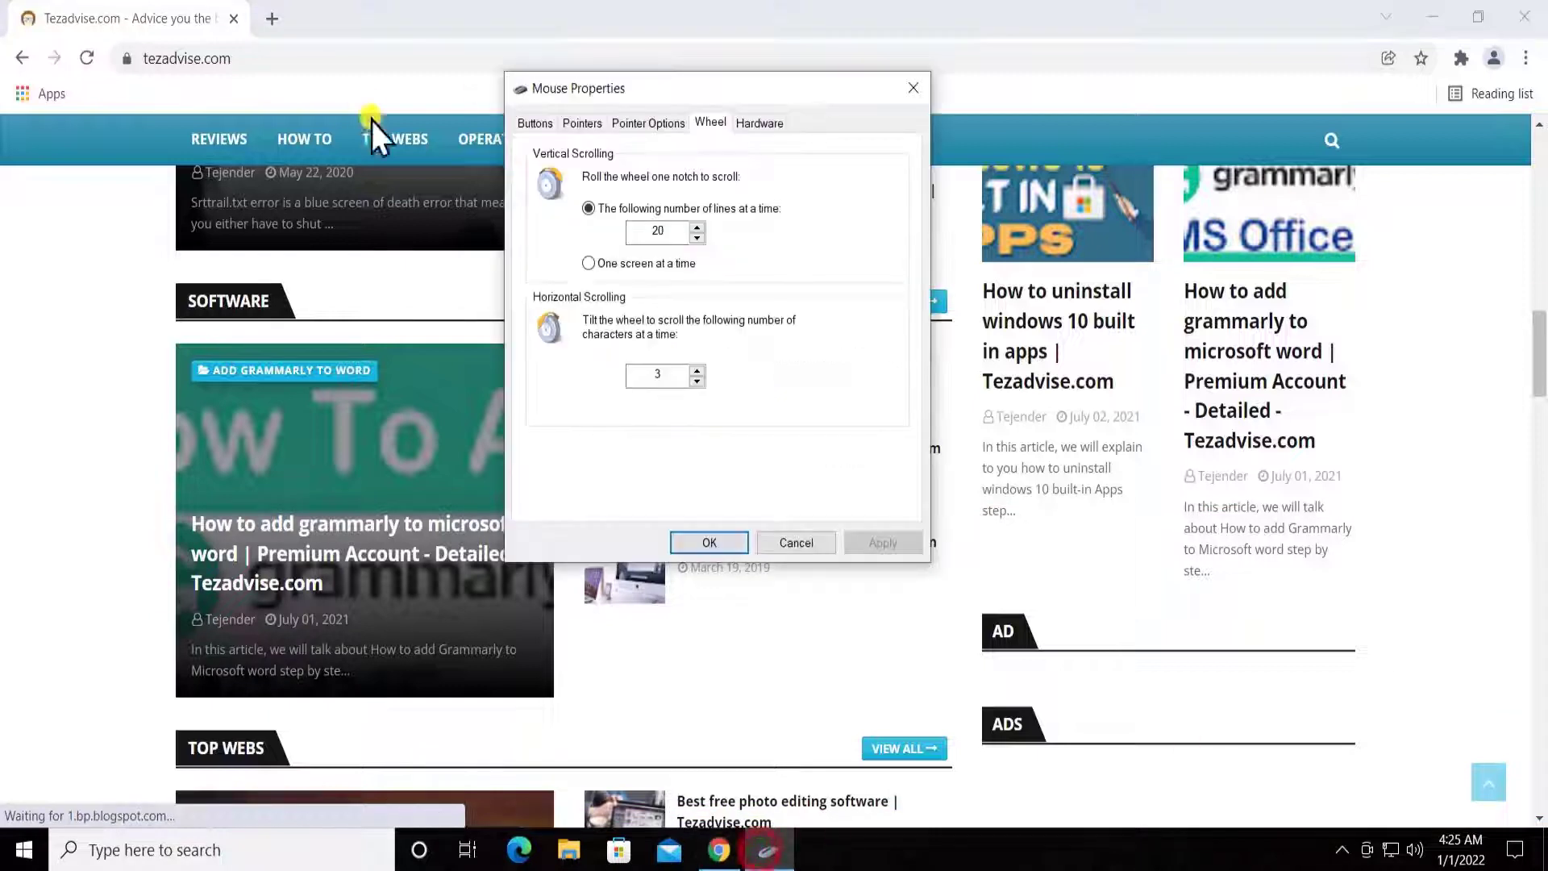
left_click(605, 229)
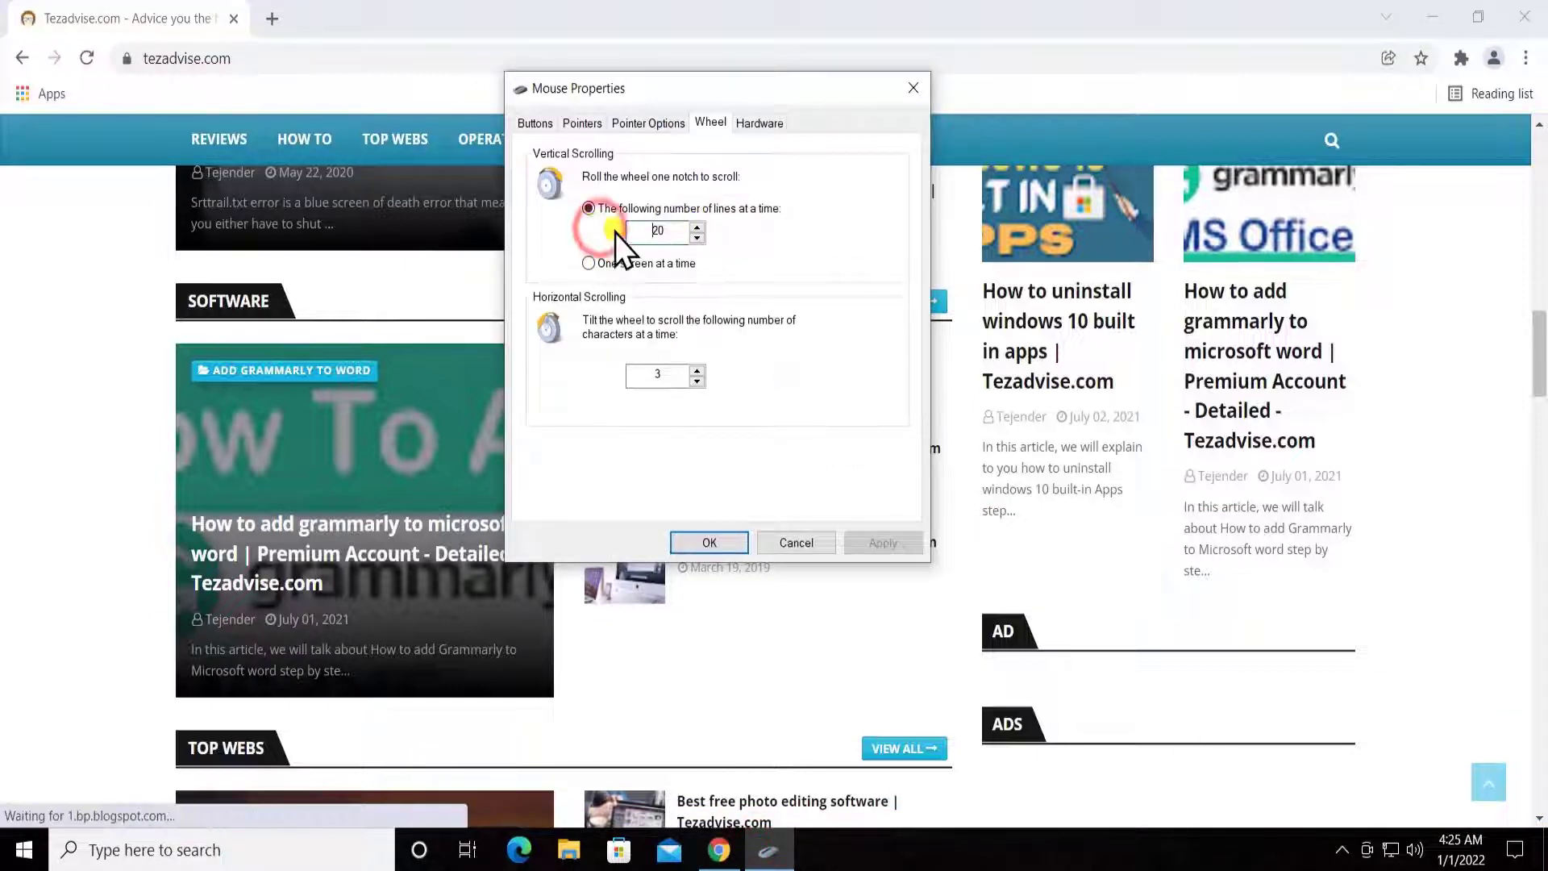
double_click(666, 229)
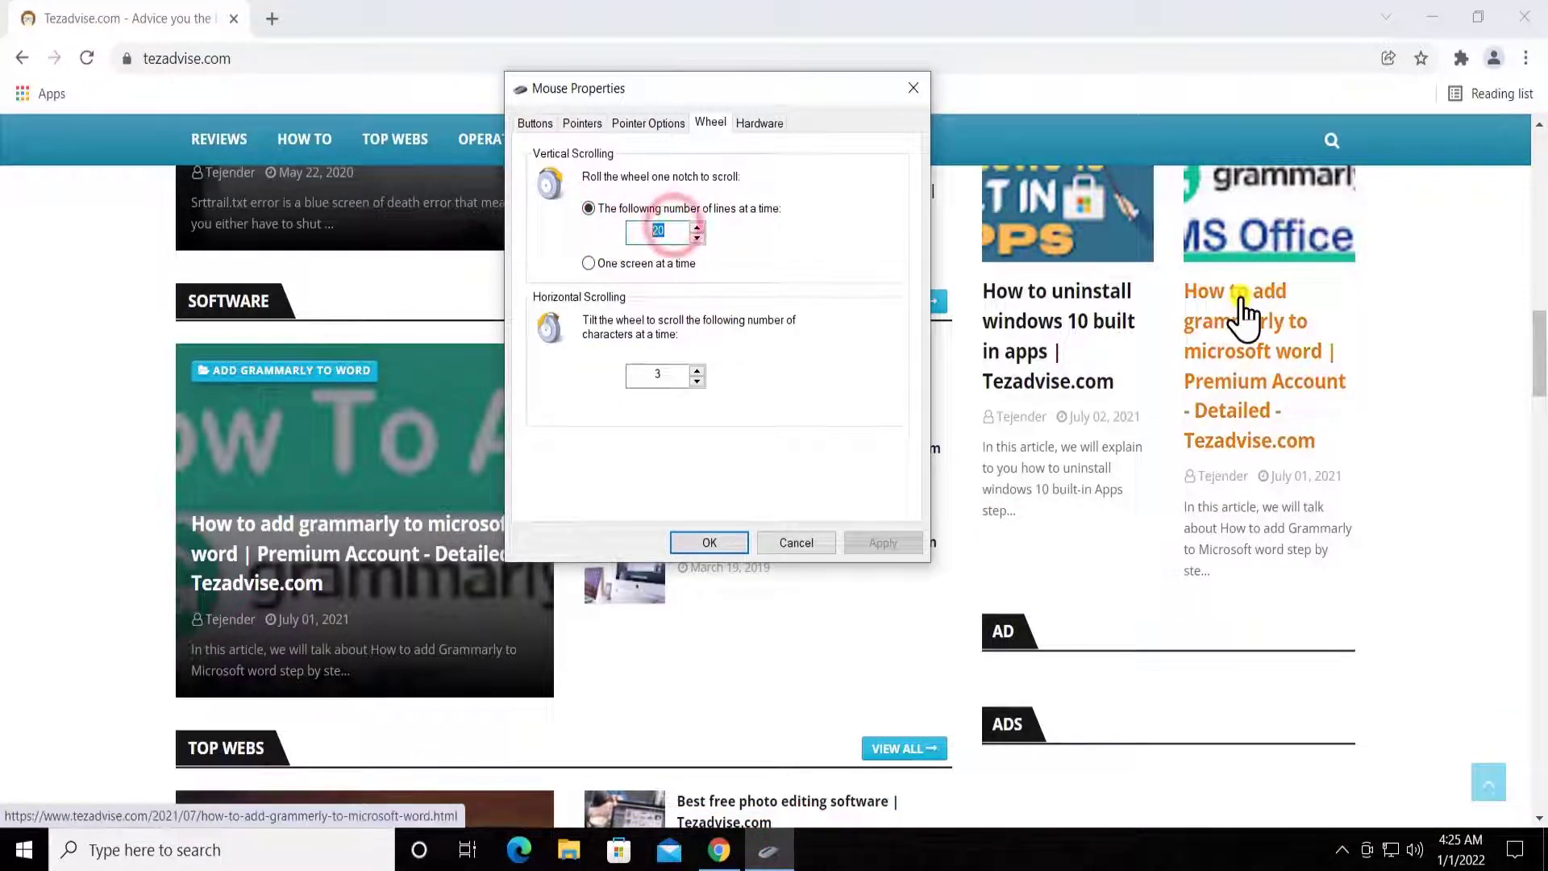
type("12")
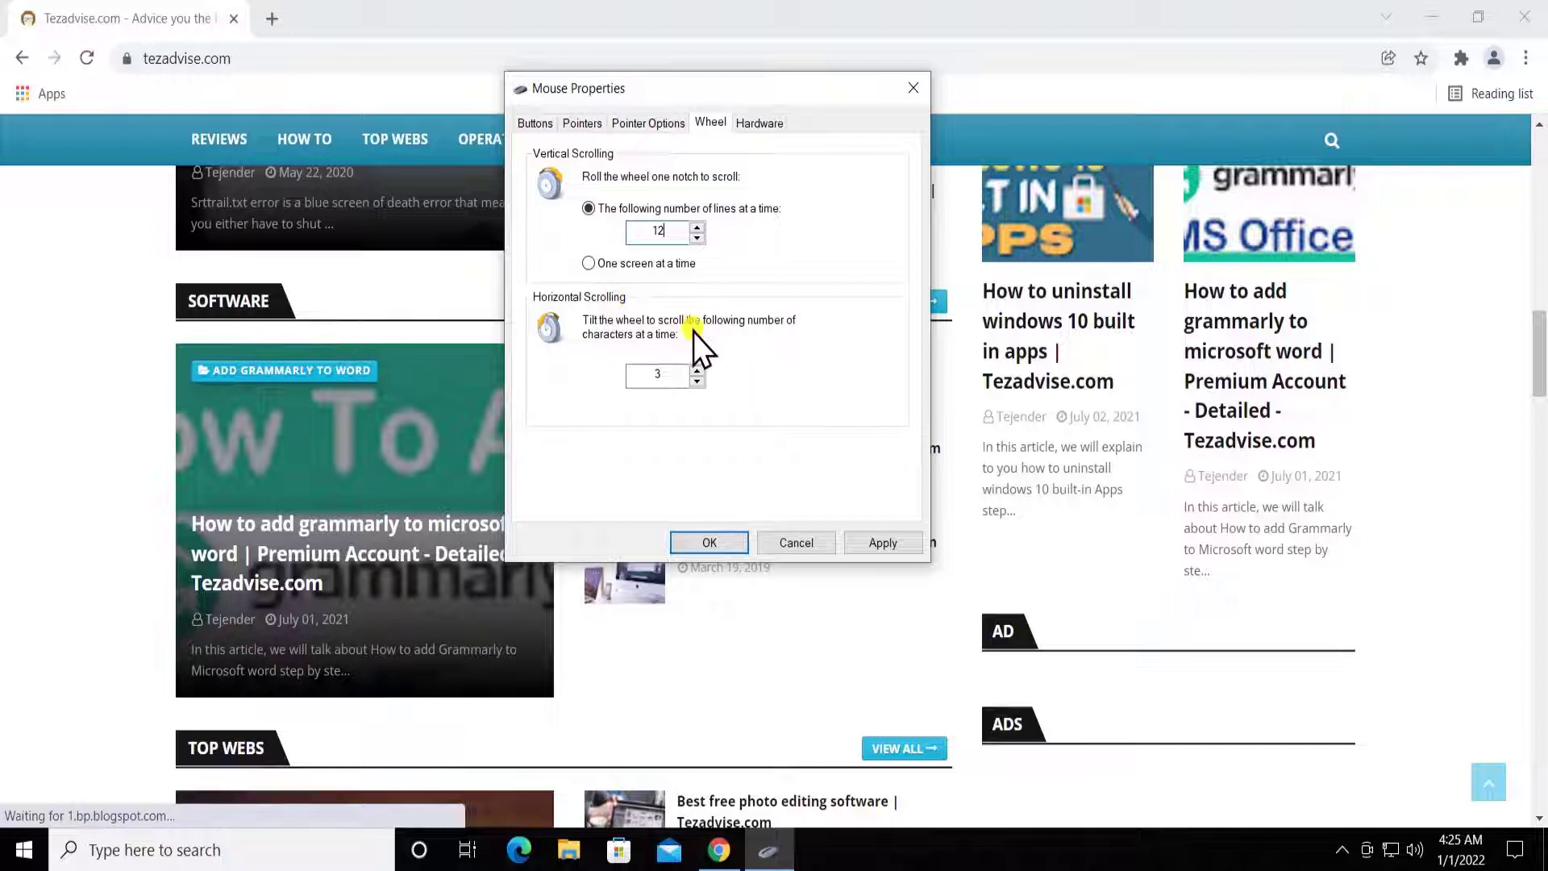
double_click(655, 375)
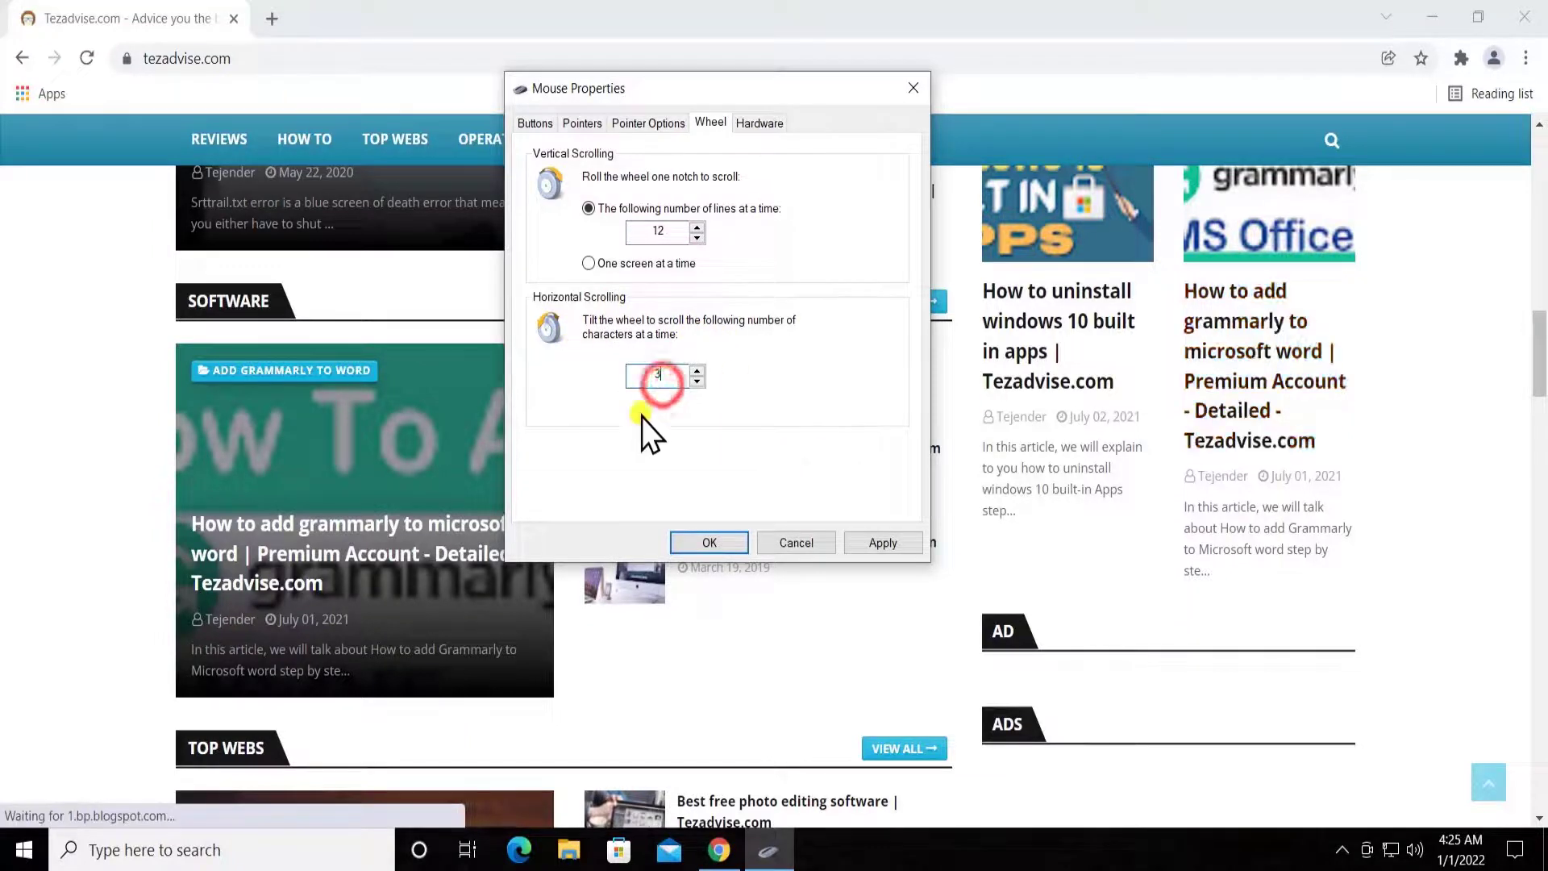
double_click(657, 373)
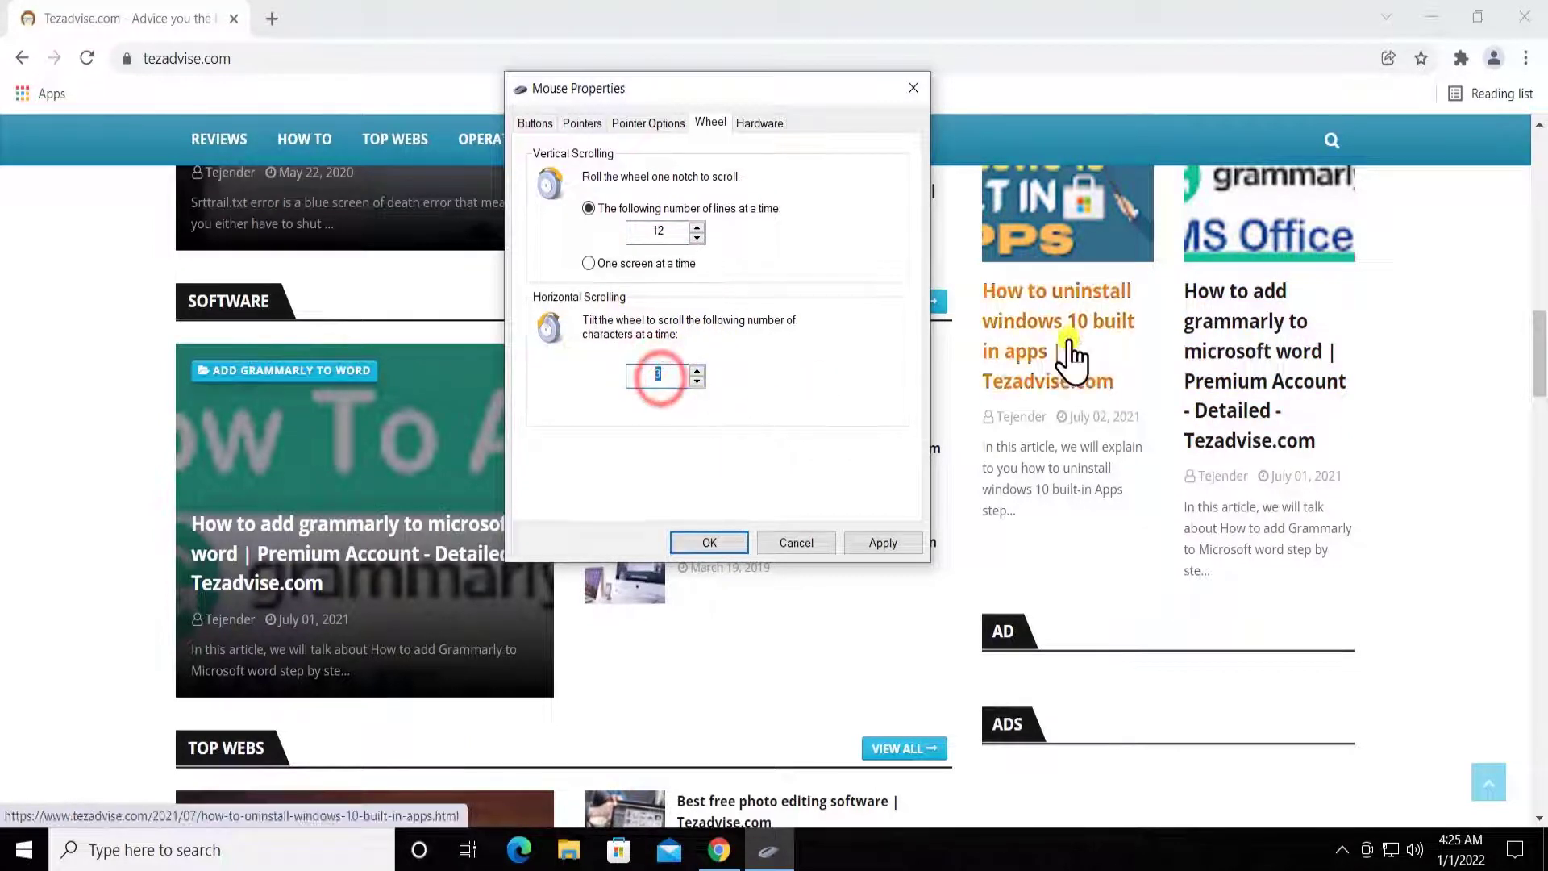
type("6")
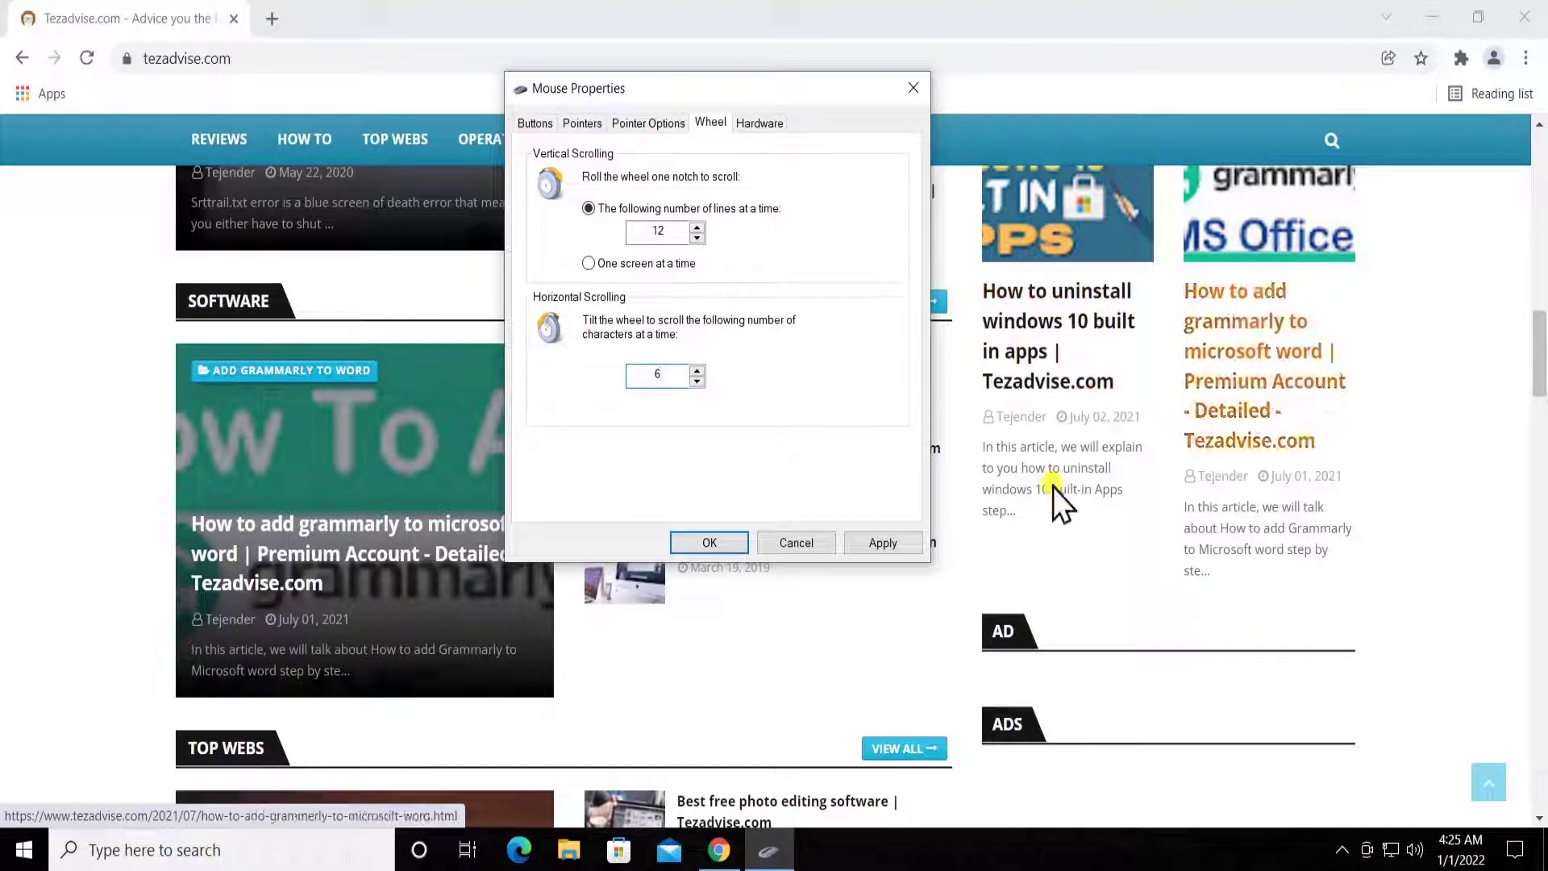
Apply and confirm the wheel settings with OK, then test the new scrolling
left_click(874, 539)
left_click(689, 544)
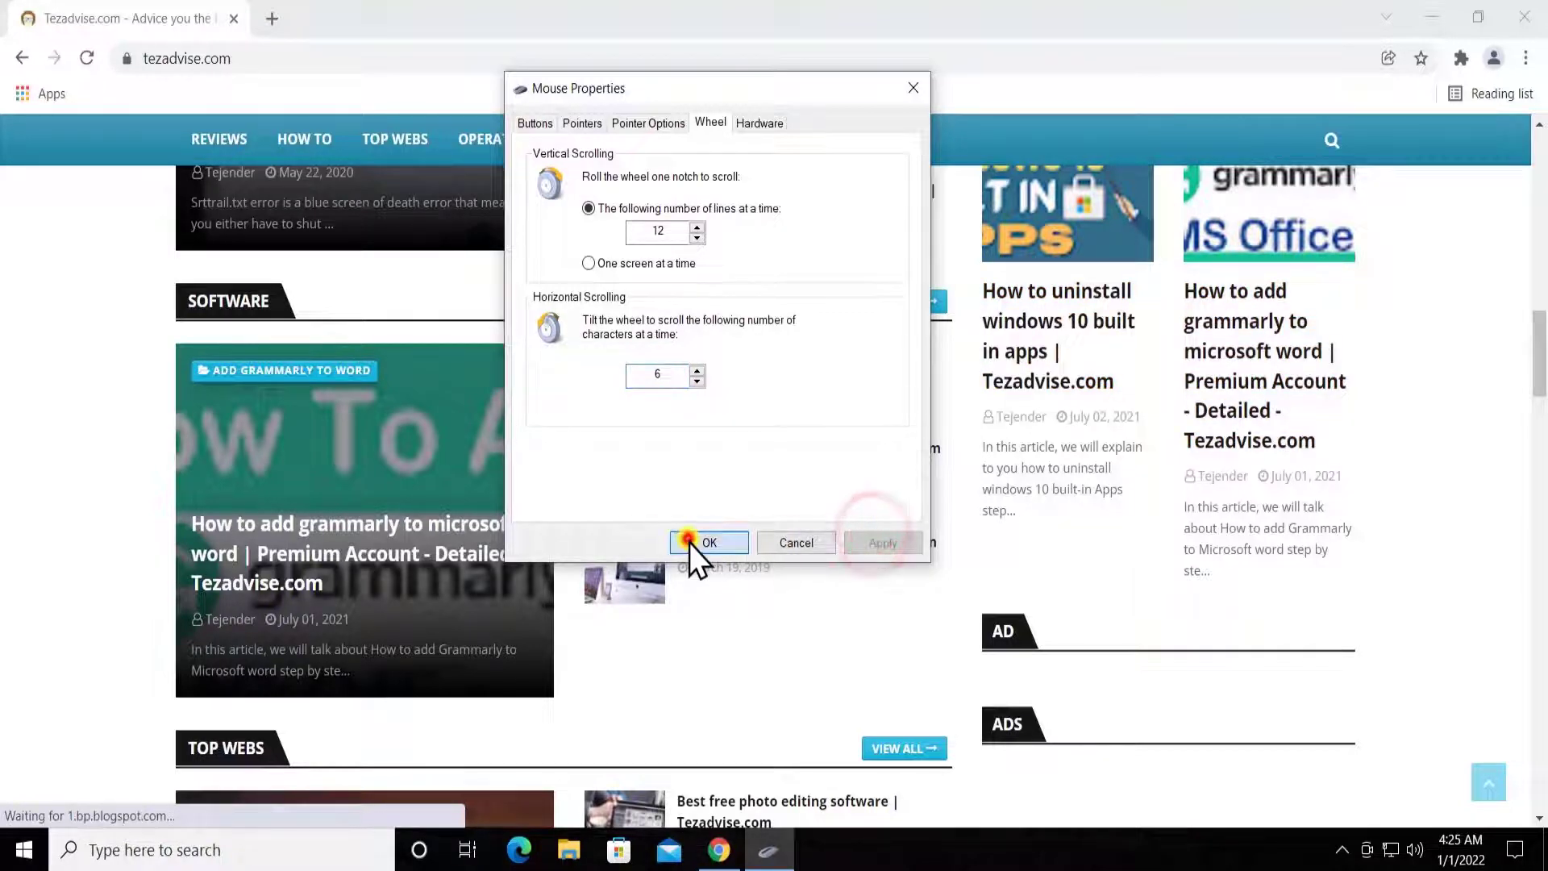
scroll(1443, 482, "up", 3)
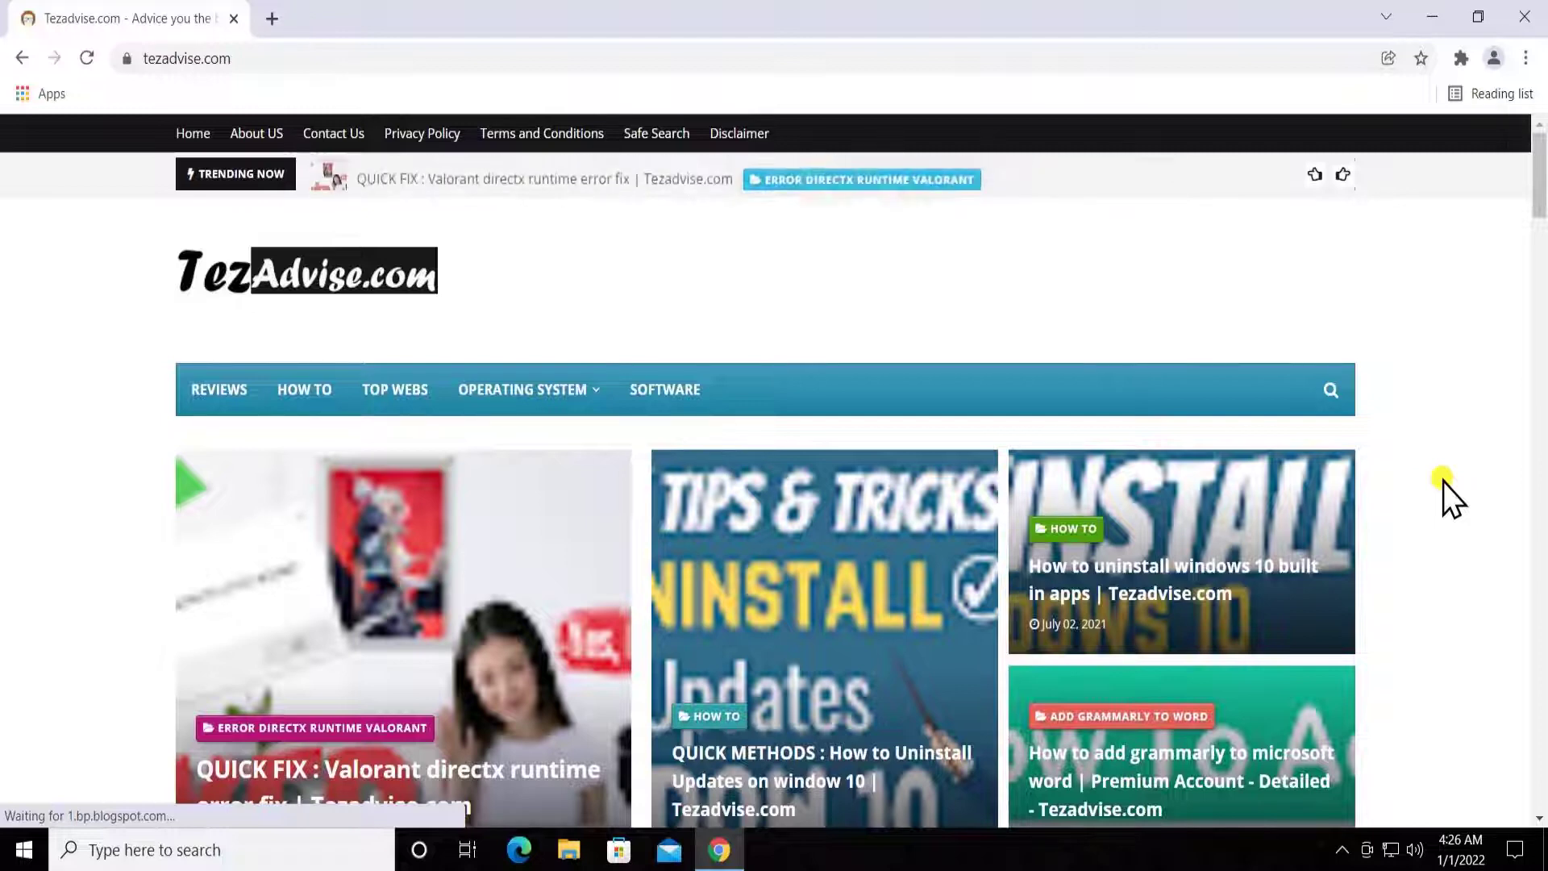
scroll(1443, 483, "down", 6)
scroll(1444, 482, "down", 11)
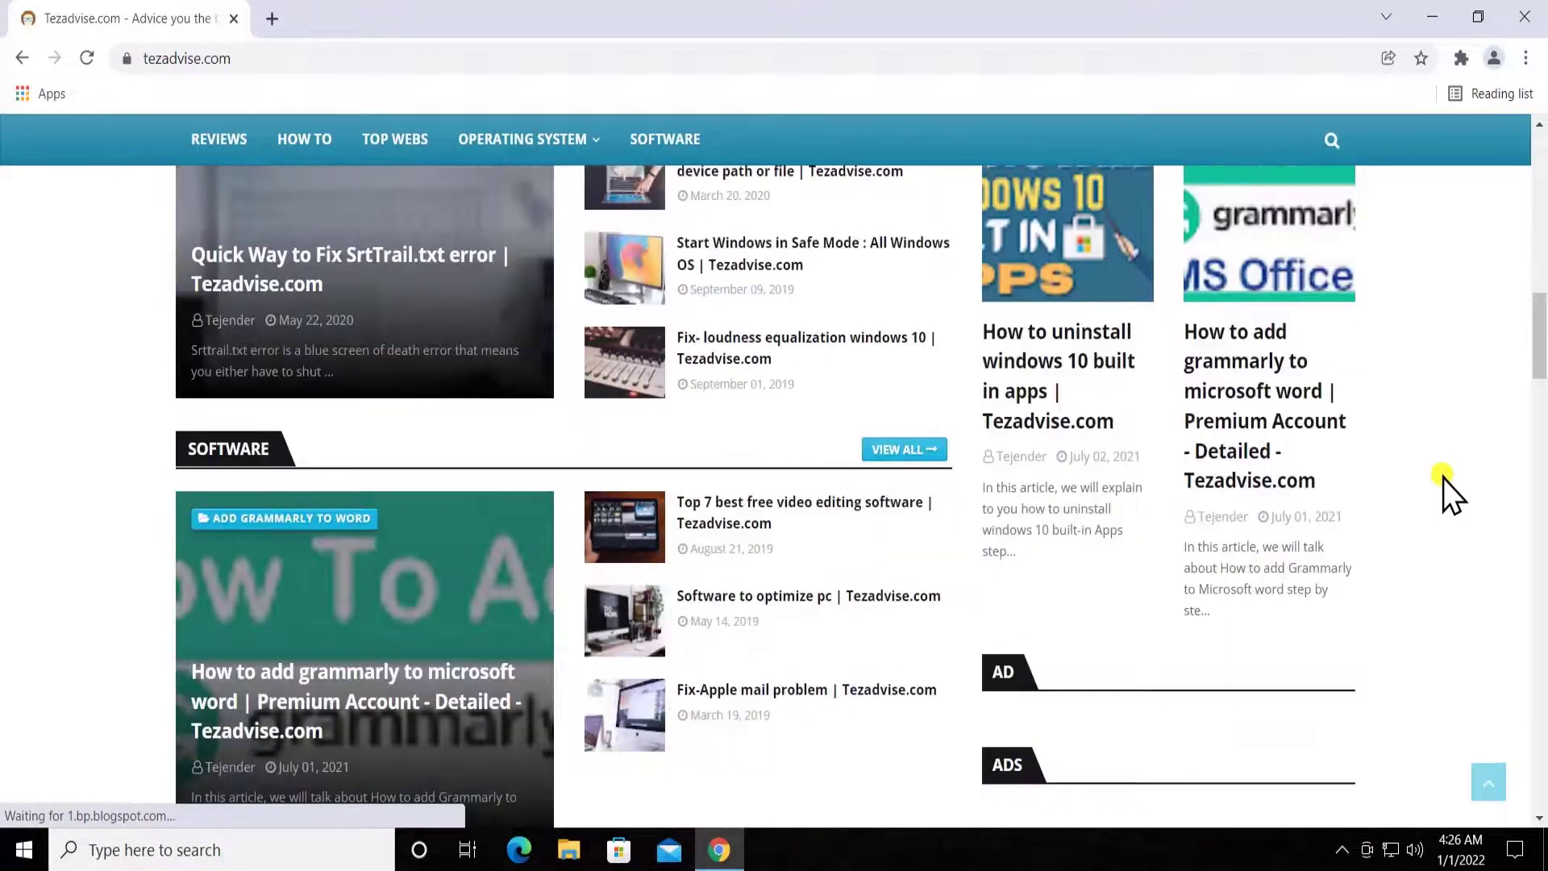
left_click(1525, 17)
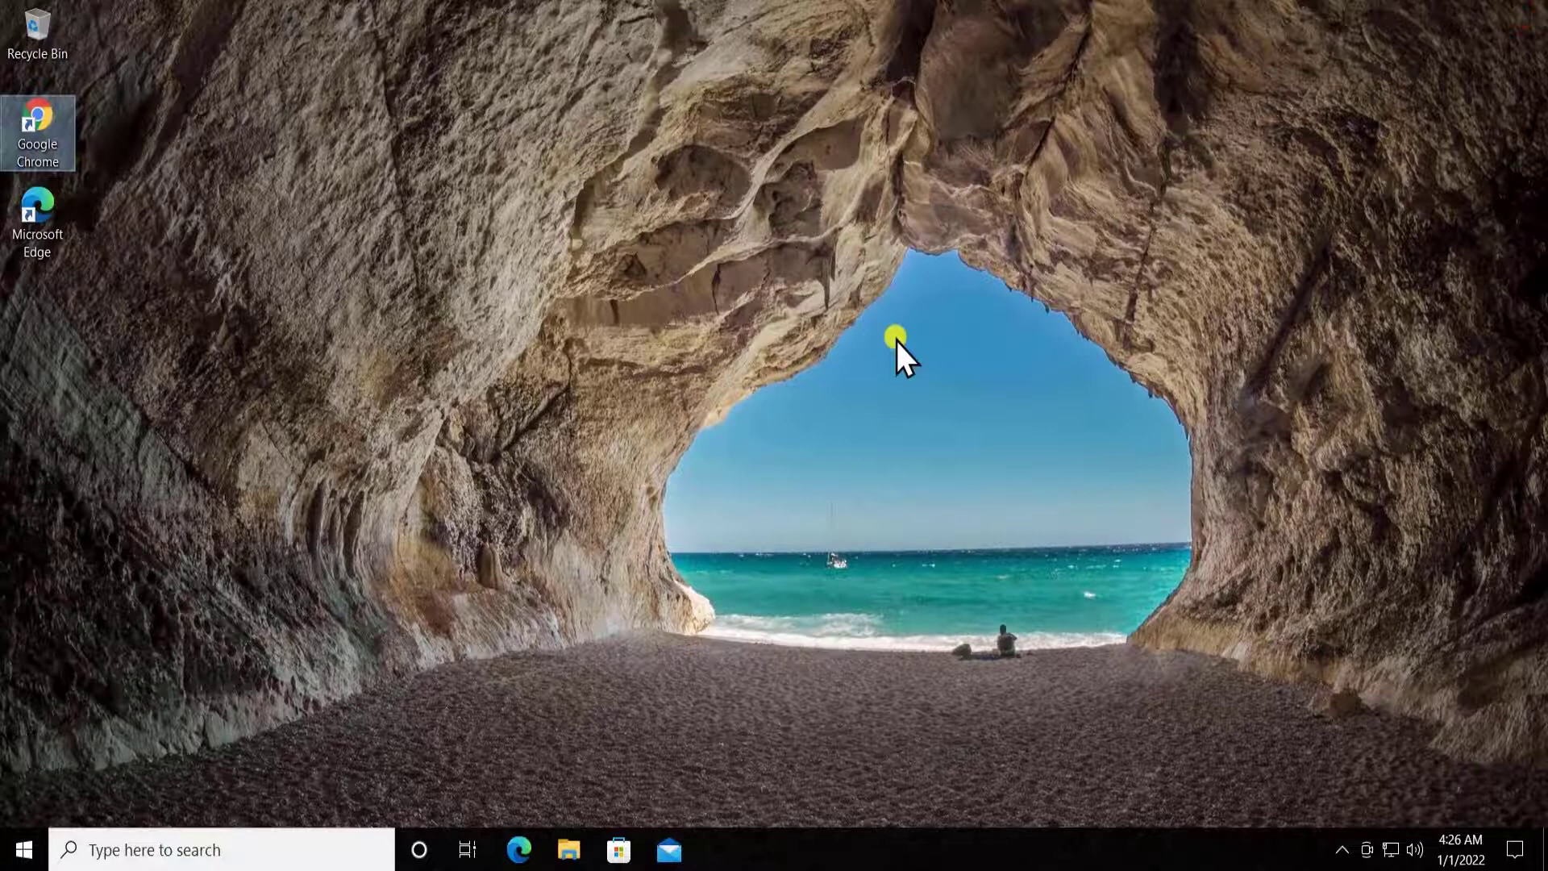